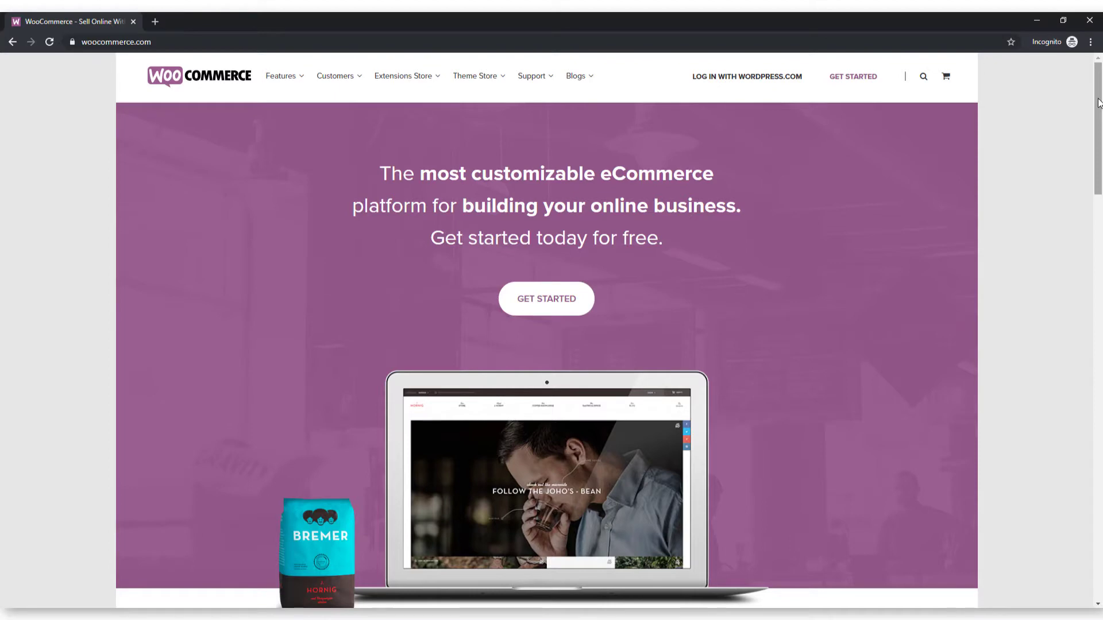
{"action": "left_click_drag", "start_coordinate": [1098, 103], "coordinate": [1080, 380]}
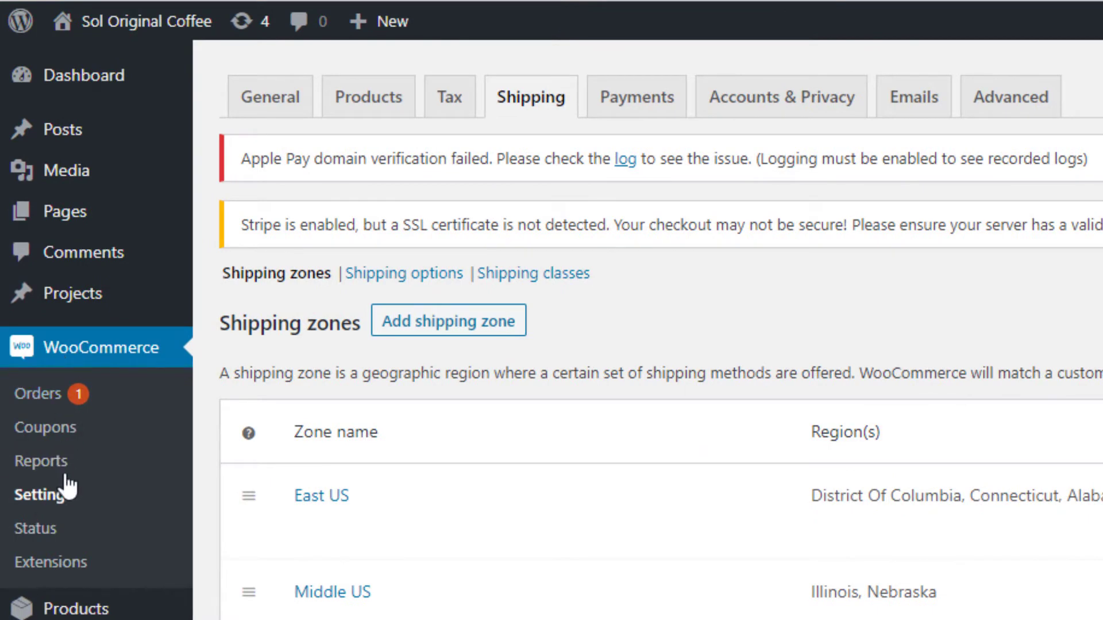
- Open the WooCommerce shipping settings and review the East US, Middle US and Western US shipping zones
{"action": "left_click", "coordinate": [66, 509]}
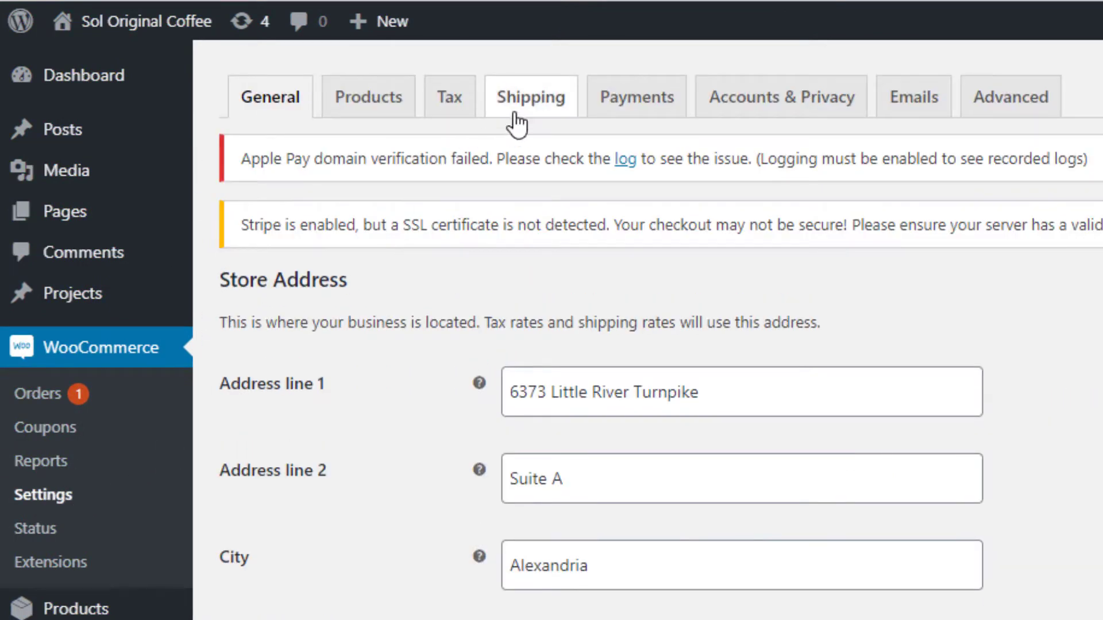
{"action": "left_click", "coordinate": [537, 109]}
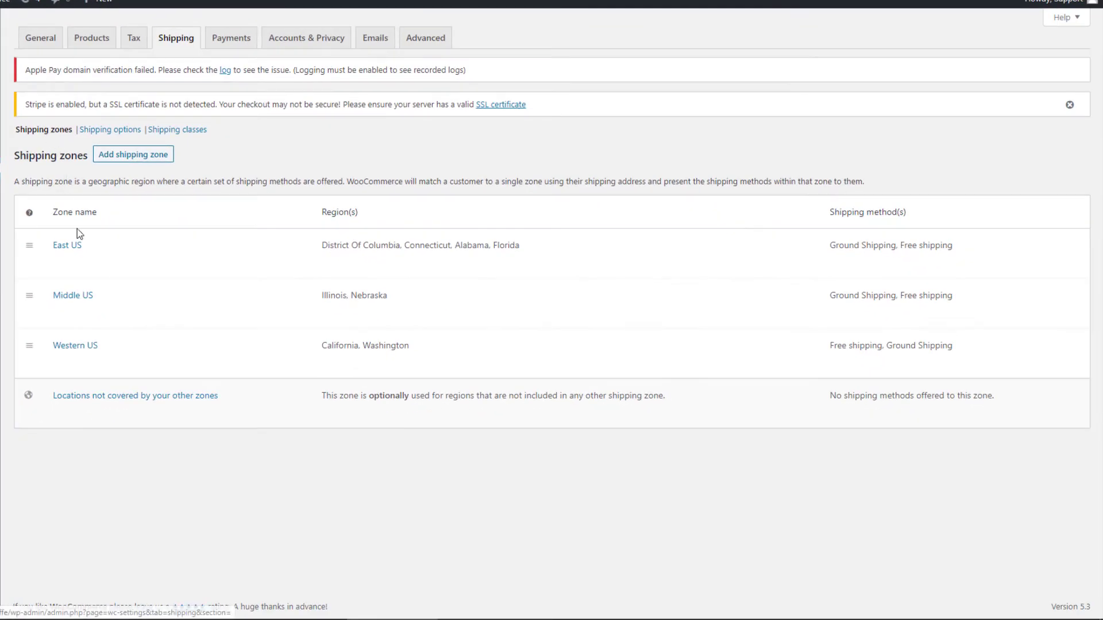
{"action": "mouse_move", "coordinate": [70, 247]}
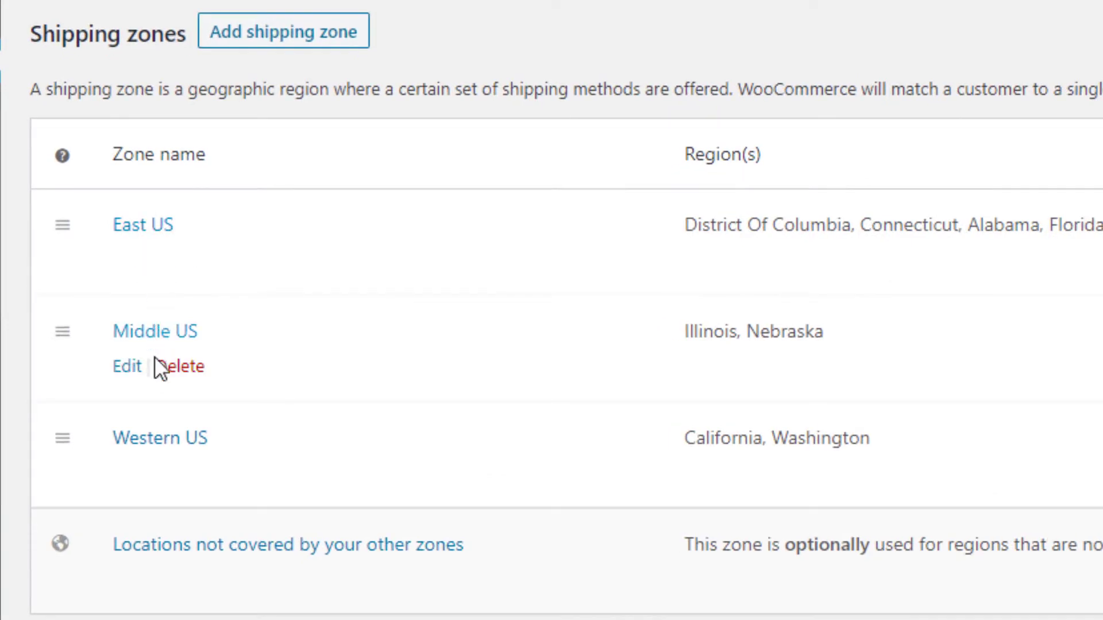
{"action": "mouse_move", "coordinate": [154, 551]}
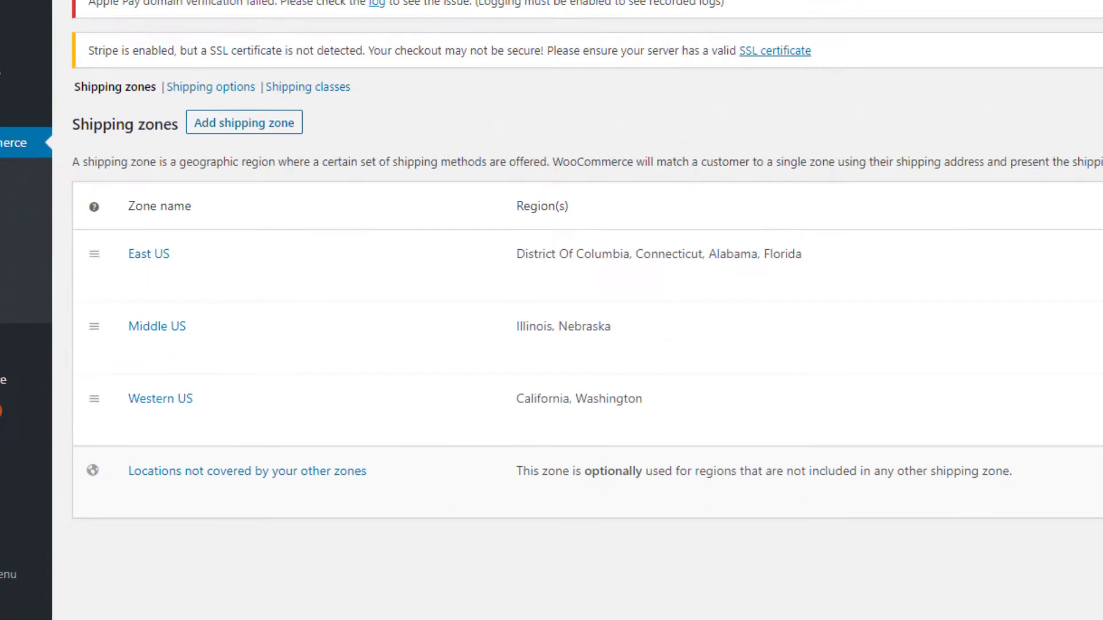
- Switch to the map in Snip & Sketch and draw two vertical lines dividing the United States into western, middle and eastern zones
{"action": "key", "text": "alt+Tab"}
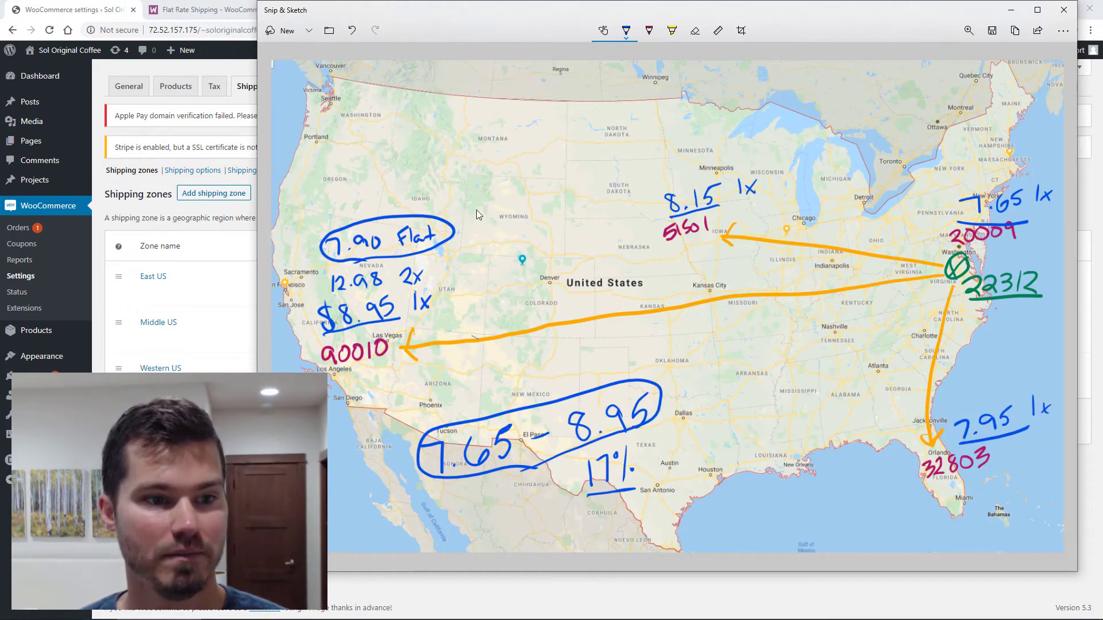
{"action": "mouse_move", "coordinate": [477, 88]}
{"action": "left_mouse_down"}
{"action": "mouse_move", "coordinate": [459, 377]}
{"action": "mouse_move", "coordinate": [468, 475]}
{"action": "left_mouse_up"}
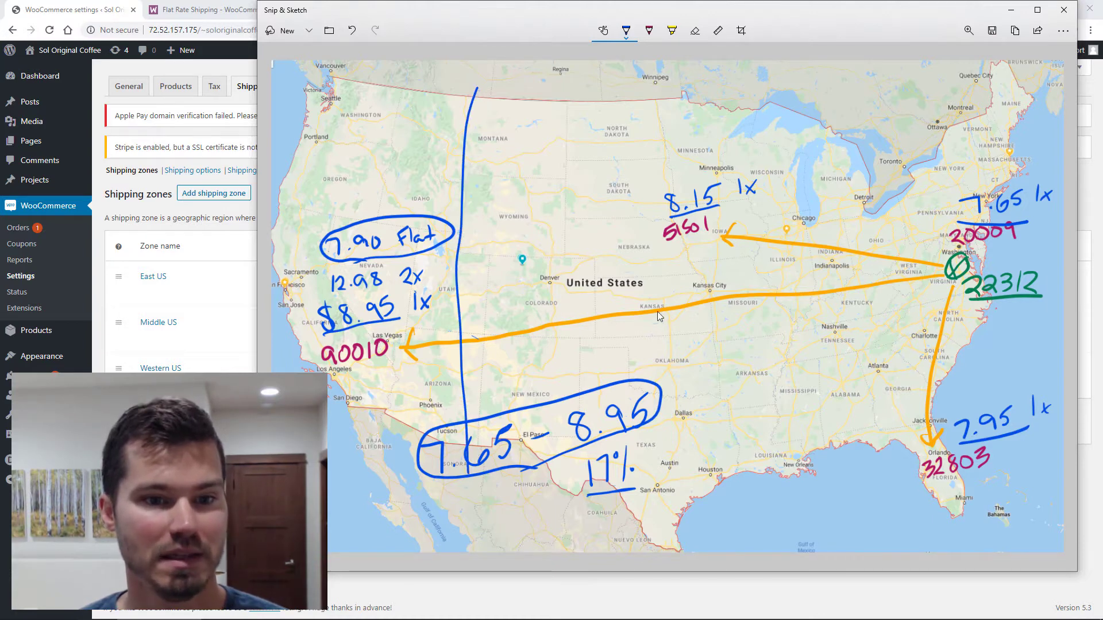
{"action": "left_click_drag", "start_coordinate": [775, 84], "coordinate": [799, 531]}
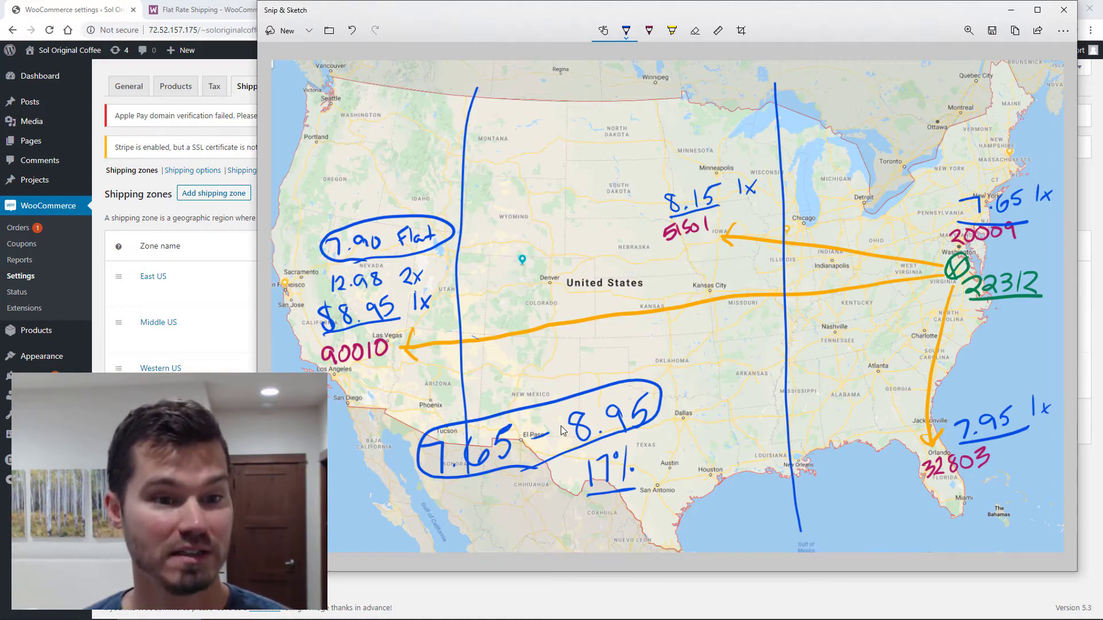
{"action": "key", "text": "alt+Tab"}
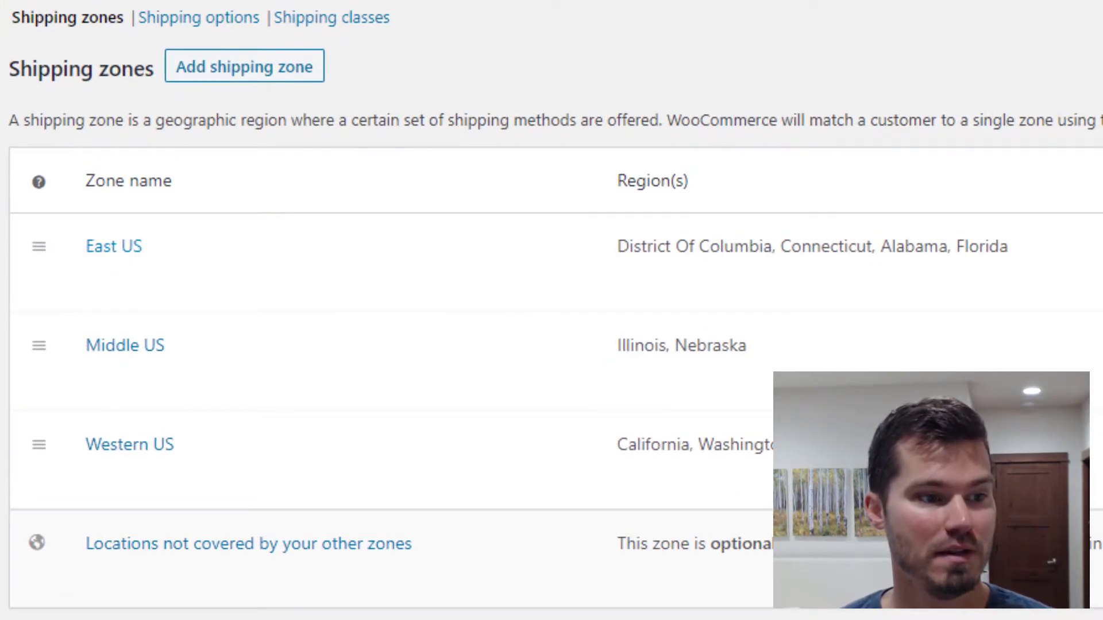
- Open the Ground Shipping flat rate settings of the East US zone and examine the method title and cost formula
{"action": "left_click", "coordinate": [115, 251]}
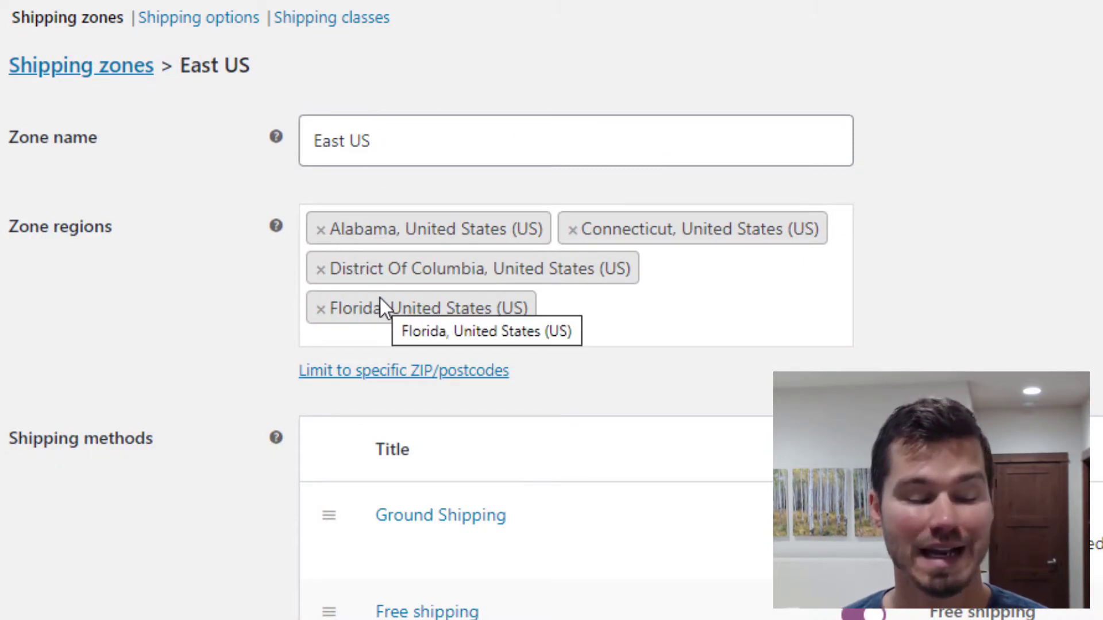
{"action": "mouse_move", "coordinate": [401, 526]}
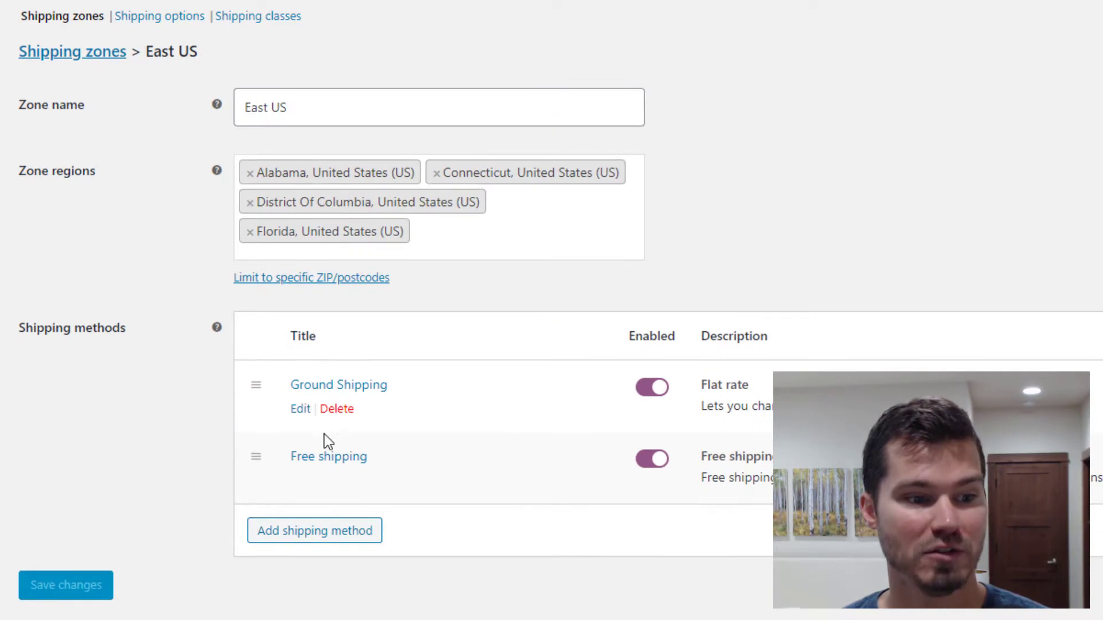
{"action": "mouse_move", "coordinate": [321, 460]}
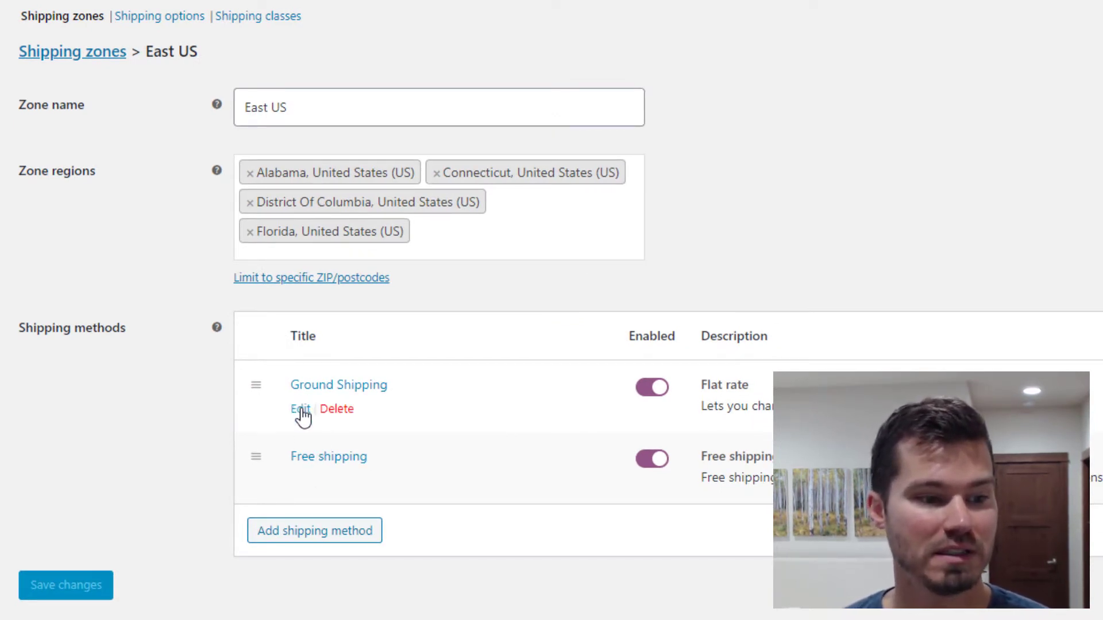
{"action": "left_click", "coordinate": [300, 409]}
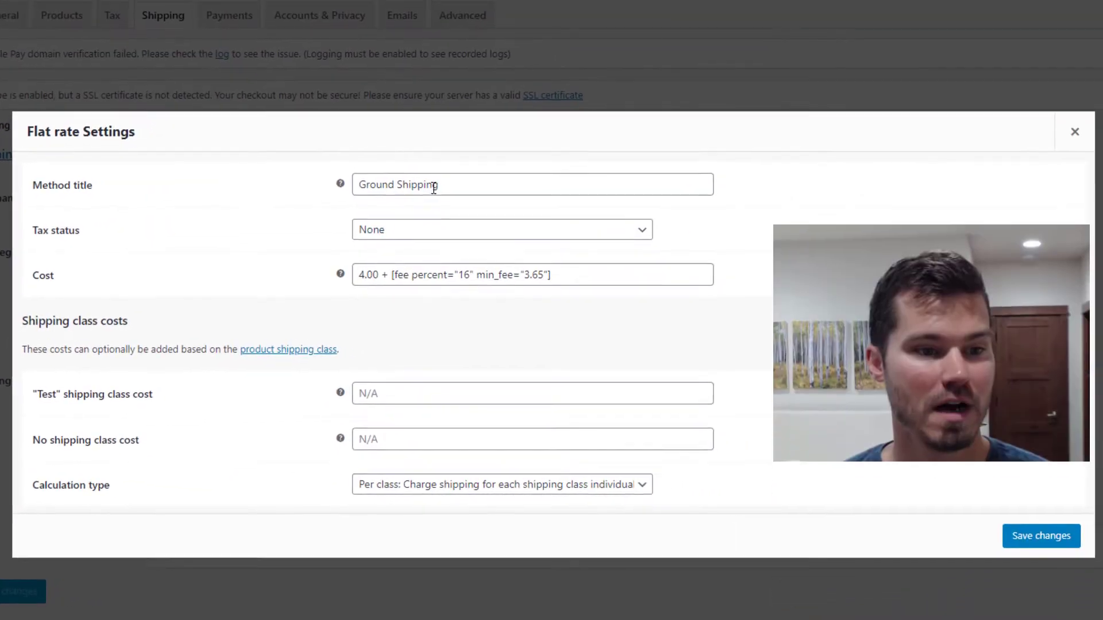
{"action": "left_click_drag", "start_coordinate": [441, 185], "coordinate": [319, 182]}
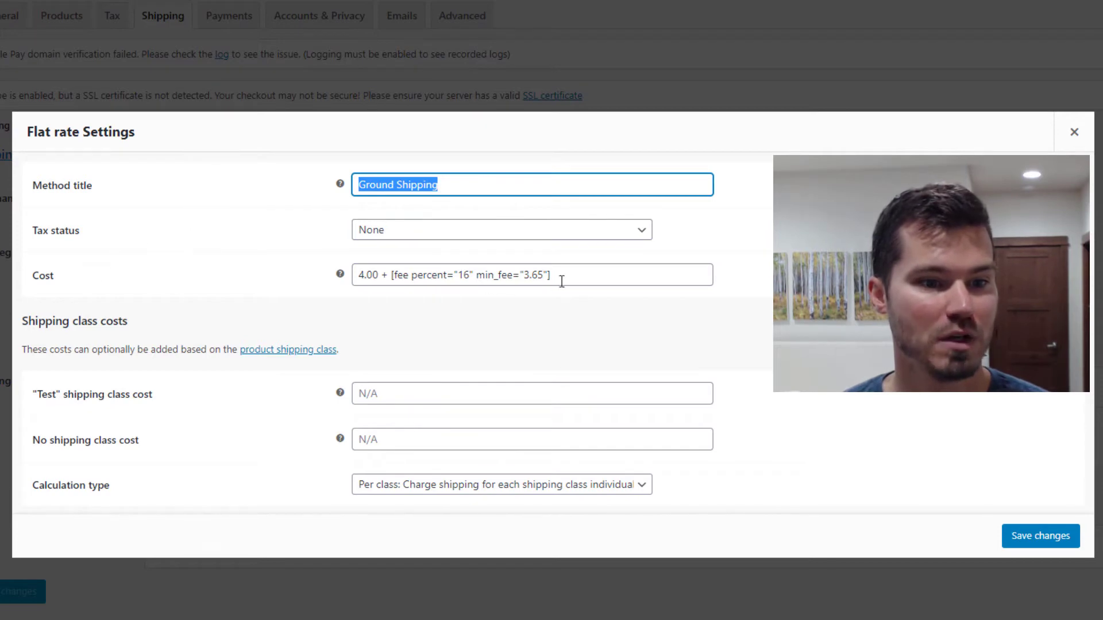
{"action": "left_click_drag", "start_coordinate": [568, 278], "coordinate": [381, 278]}
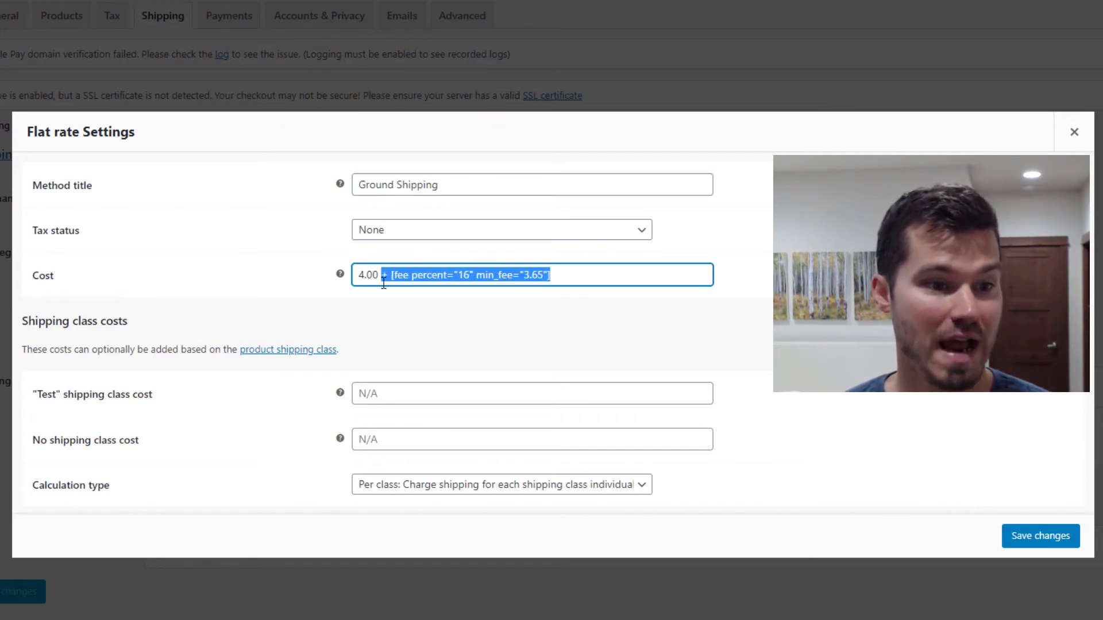
{"action": "left_click", "coordinate": [557, 275]}
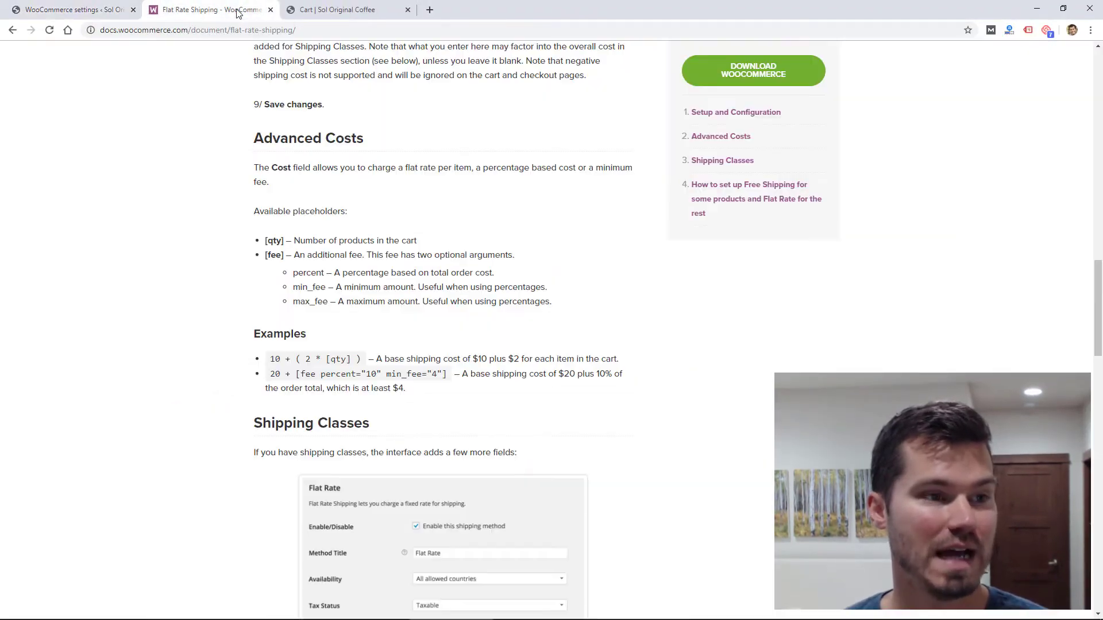
- Read the cost formula examples in the WooCommerce Flat Rate Shipping documentation, including the percent and min_fee arguments
{"action": "left_click", "coordinate": [207, 10]}
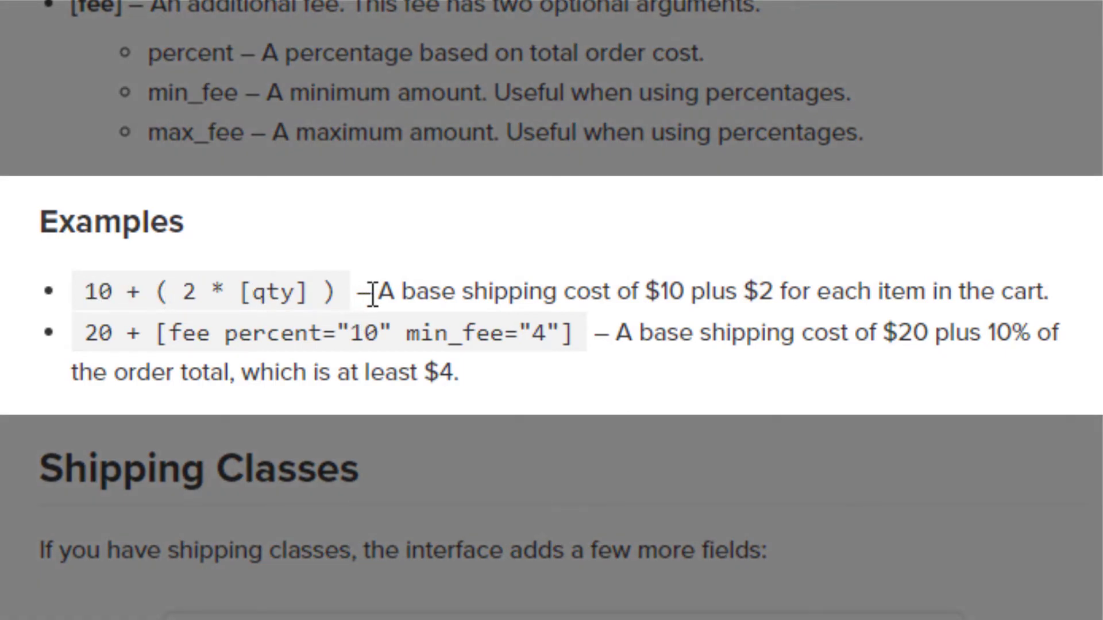
{"action": "left_click_drag", "start_coordinate": [376, 291], "coordinate": [1026, 302]}
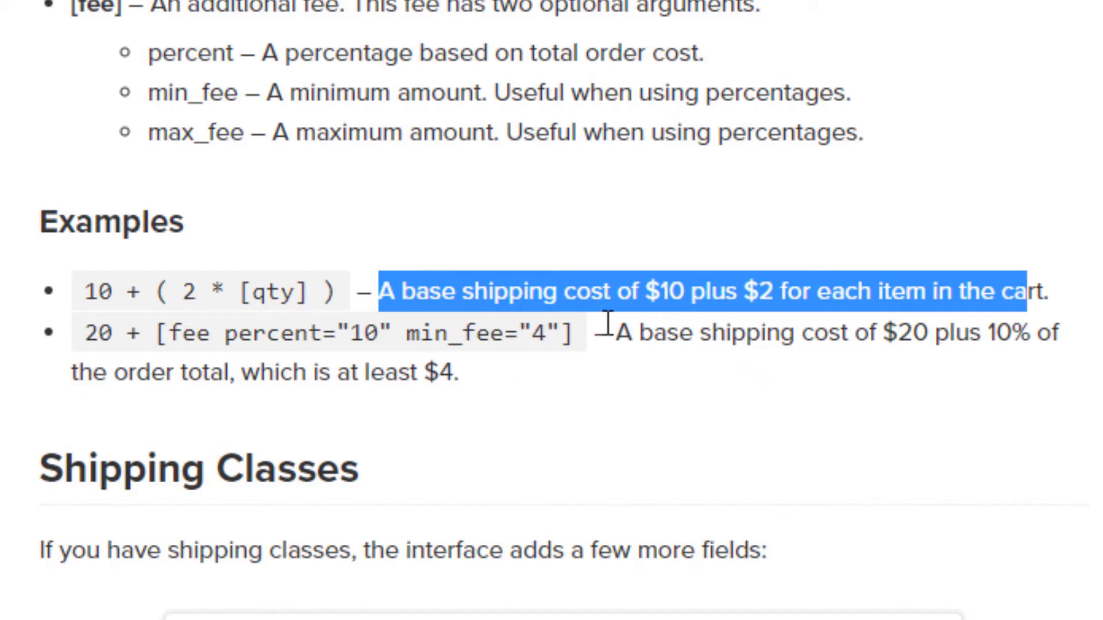
{"action": "left_click_drag", "start_coordinate": [610, 333], "coordinate": [1043, 365]}
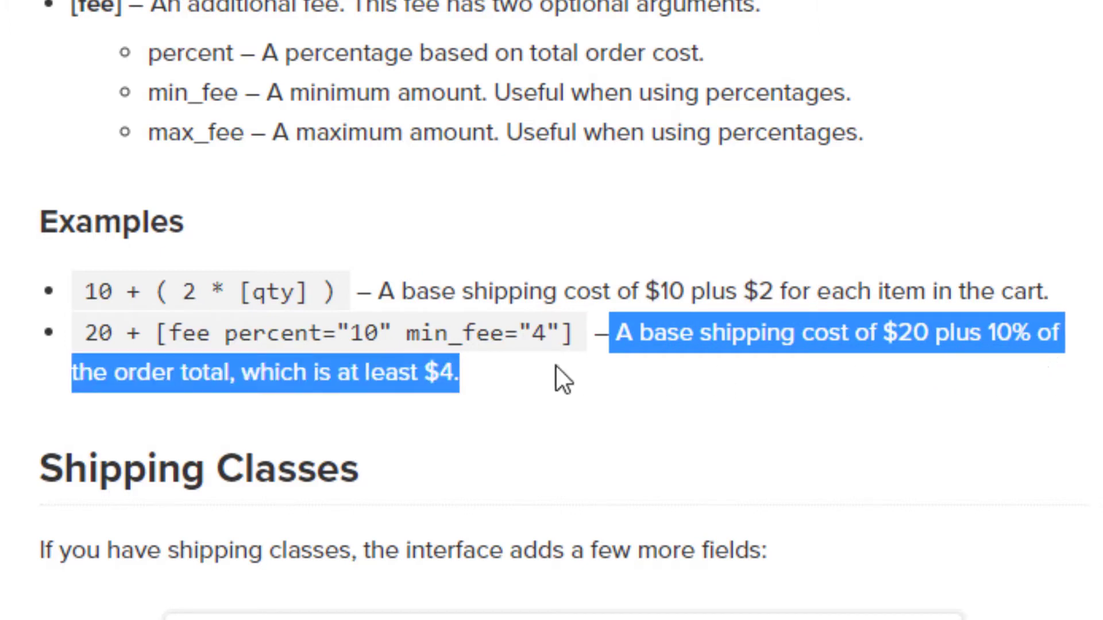
{"action": "left_click", "coordinate": [493, 390]}
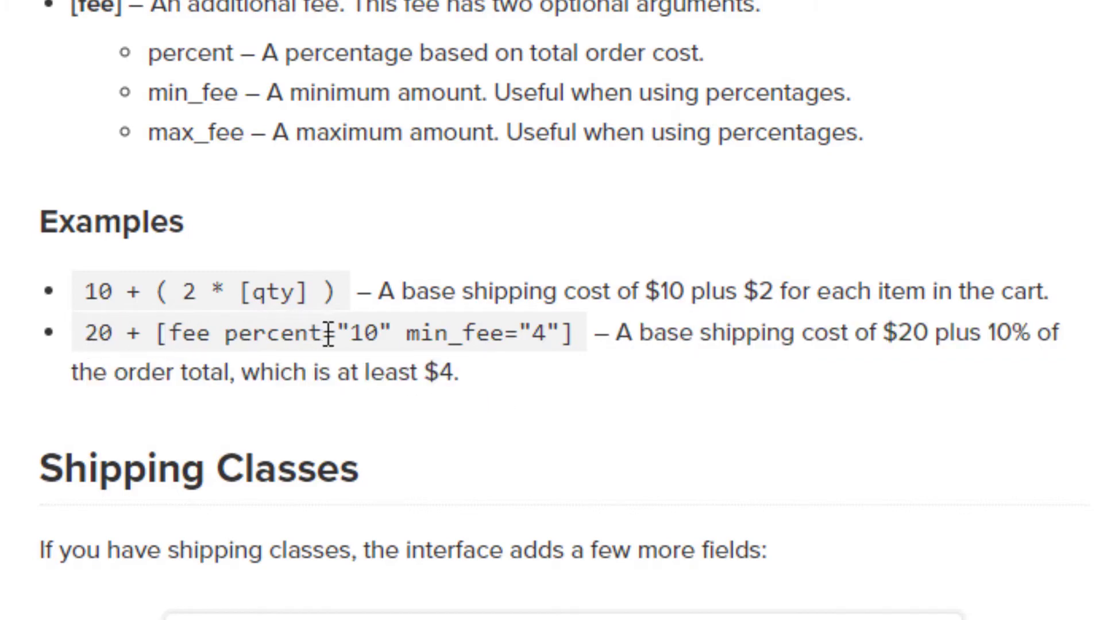
{"action": "double_click", "coordinate": [356, 336]}
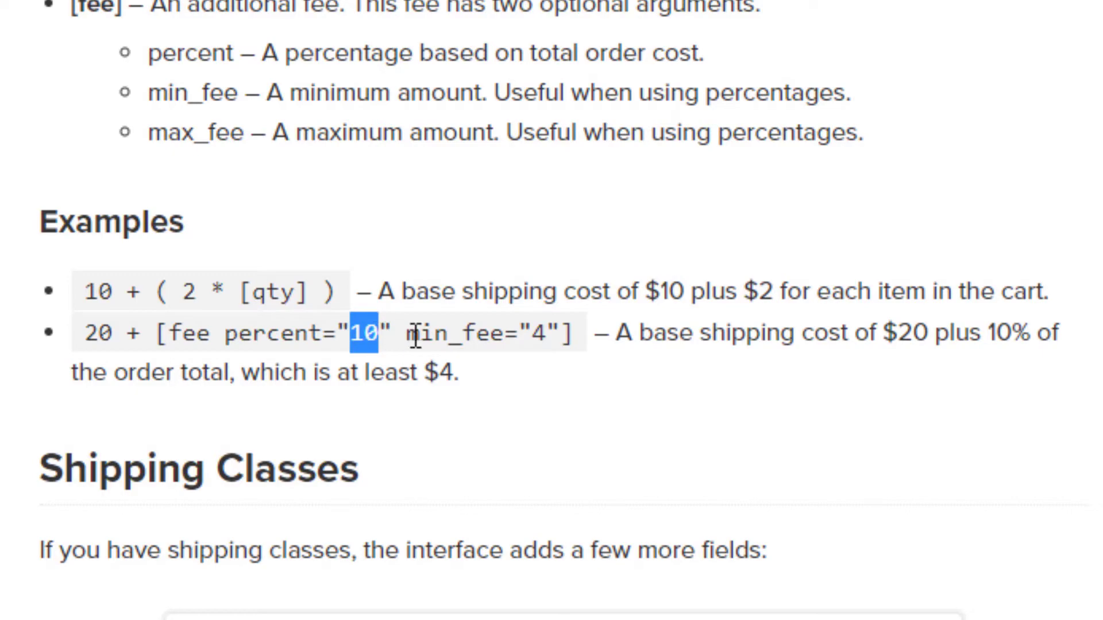
{"action": "left_click_drag", "start_coordinate": [411, 334], "coordinate": [563, 339]}
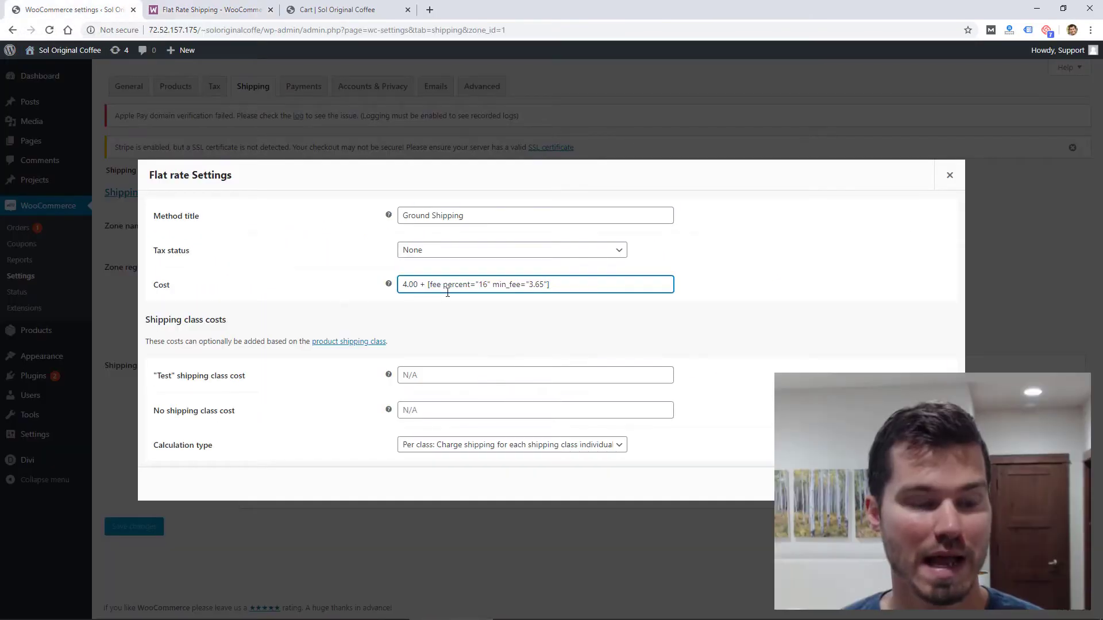
- Close the East US flat rate settings and compare the East, Middle and West cost formulas noted in Notepad
{"action": "double_click", "coordinate": [411, 284]}
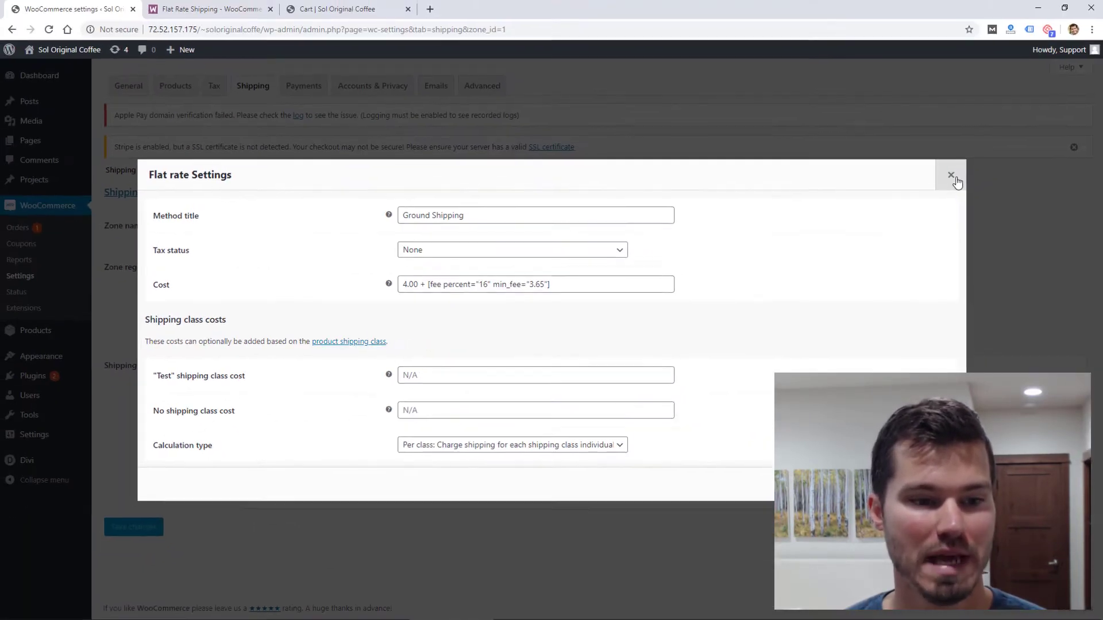
{"action": "left_click", "coordinate": [950, 176]}
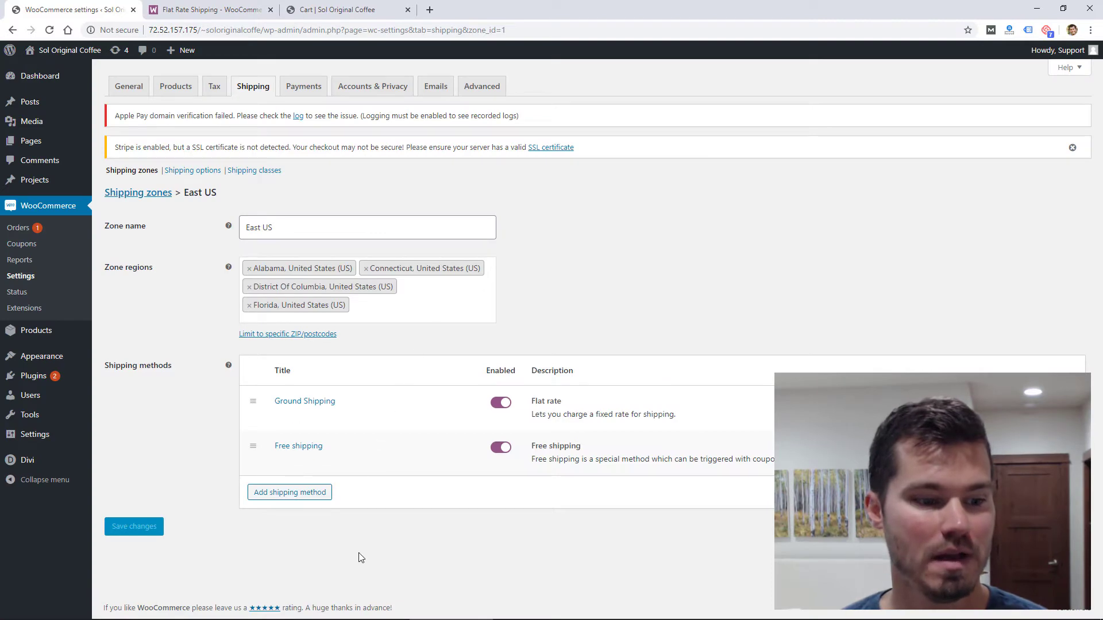
{"action": "key", "text": "alt+Tab"}
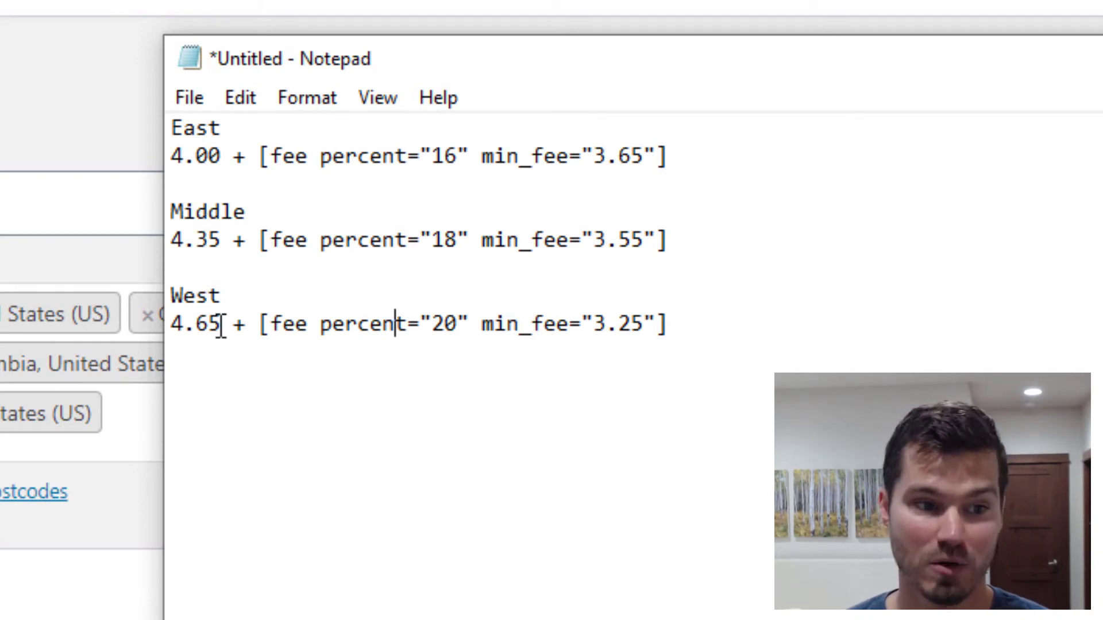
{"action": "left_click_drag", "start_coordinate": [222, 325], "coordinate": [154, 333]}
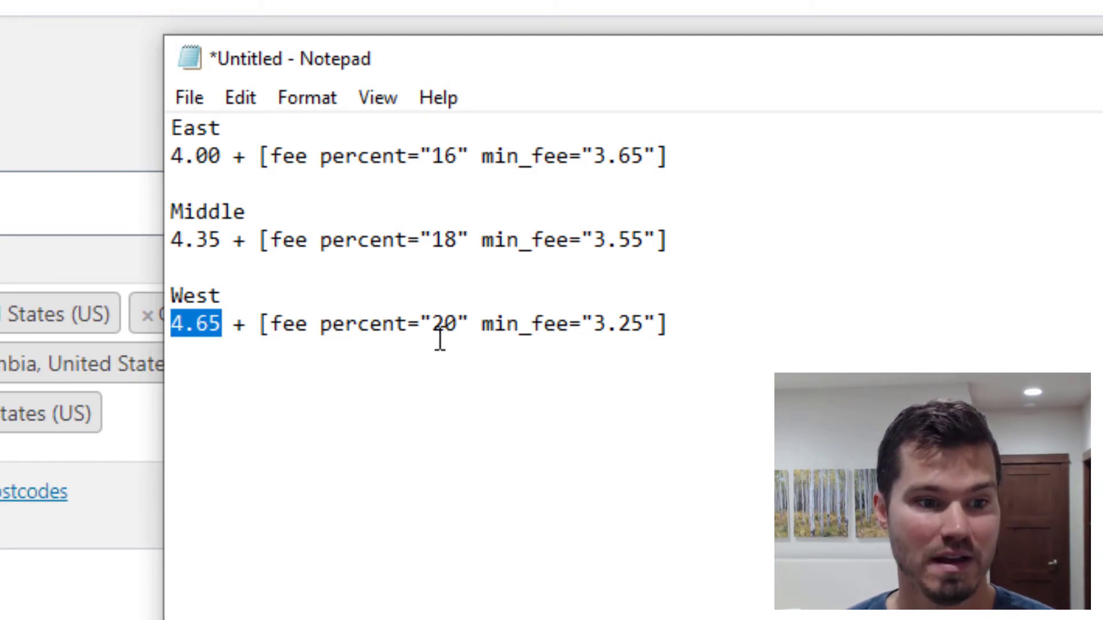
{"action": "left_click_drag", "start_coordinate": [432, 323], "coordinate": [461, 316]}
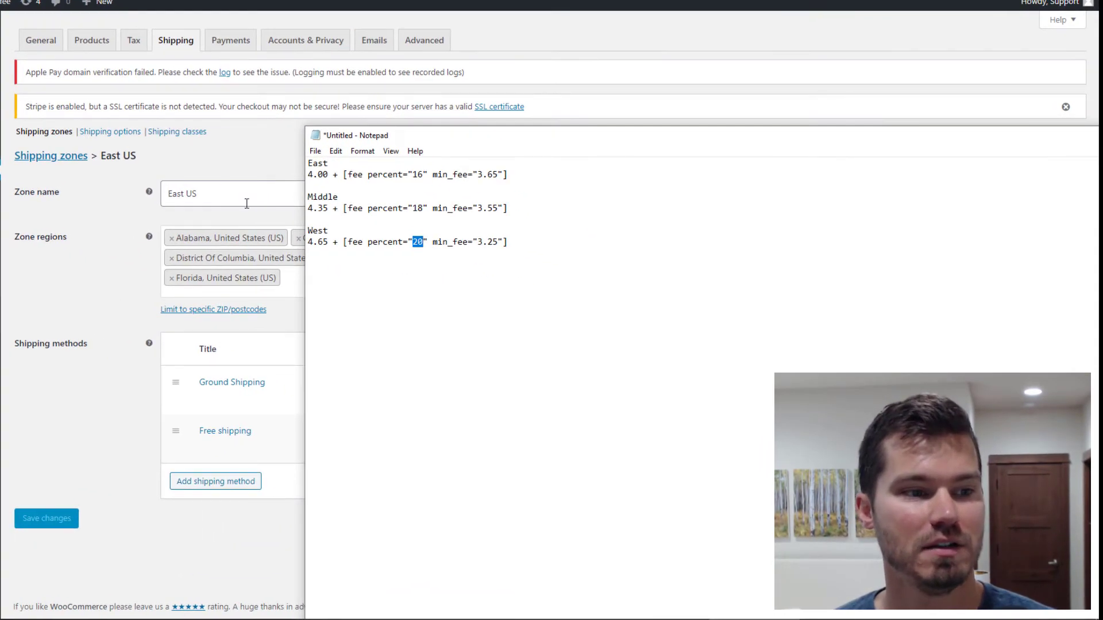
{"action": "left_click", "coordinate": [64, 283]}
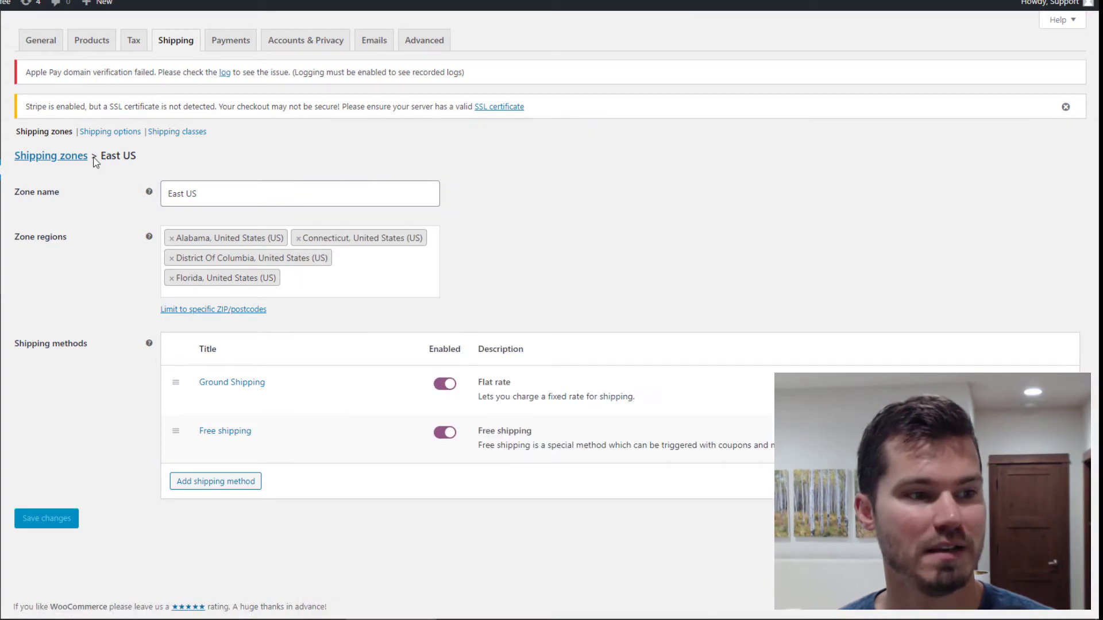
- Return to the shipping zones list and open the Ground Shipping flat rate settings of the Middle US zone
{"action": "left_click", "coordinate": [38, 162]}
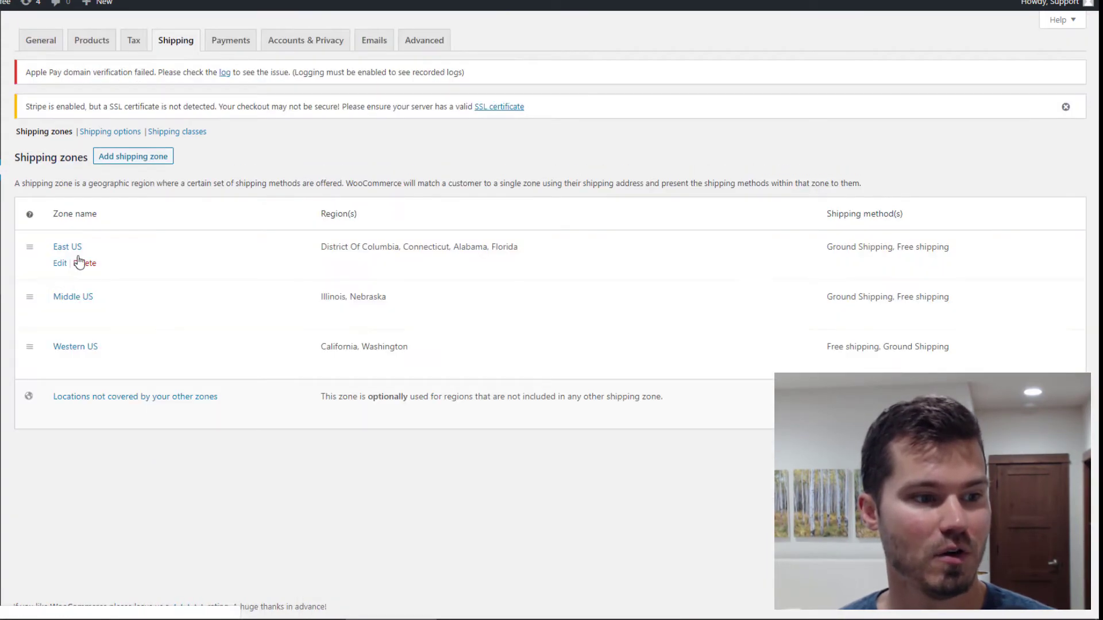
{"action": "left_click", "coordinate": [60, 313]}
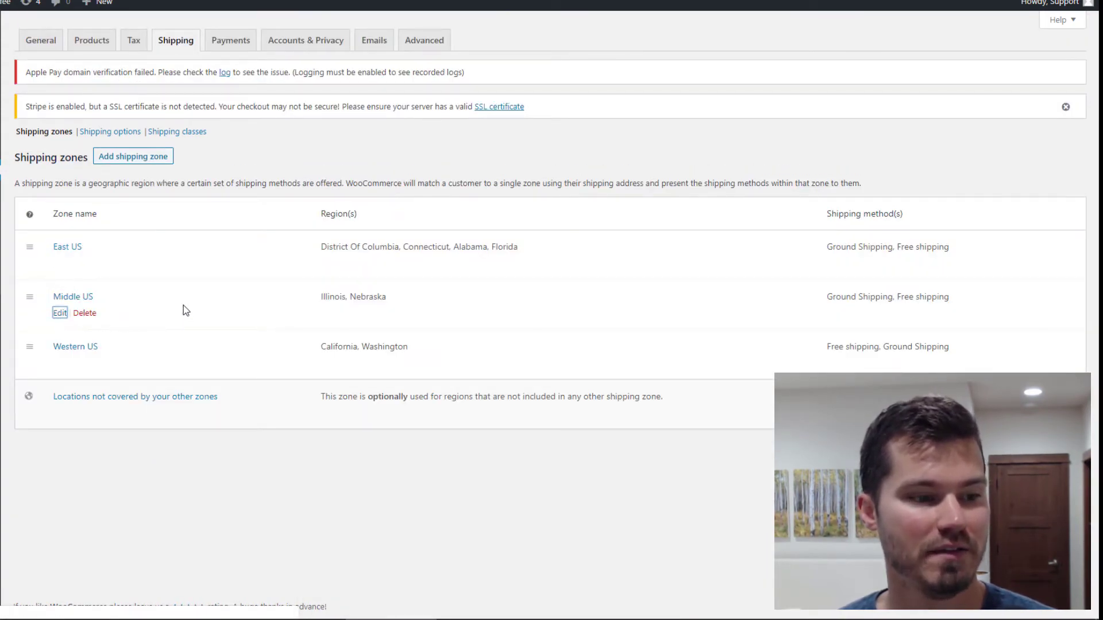
{"action": "left_click", "coordinate": [206, 379]}
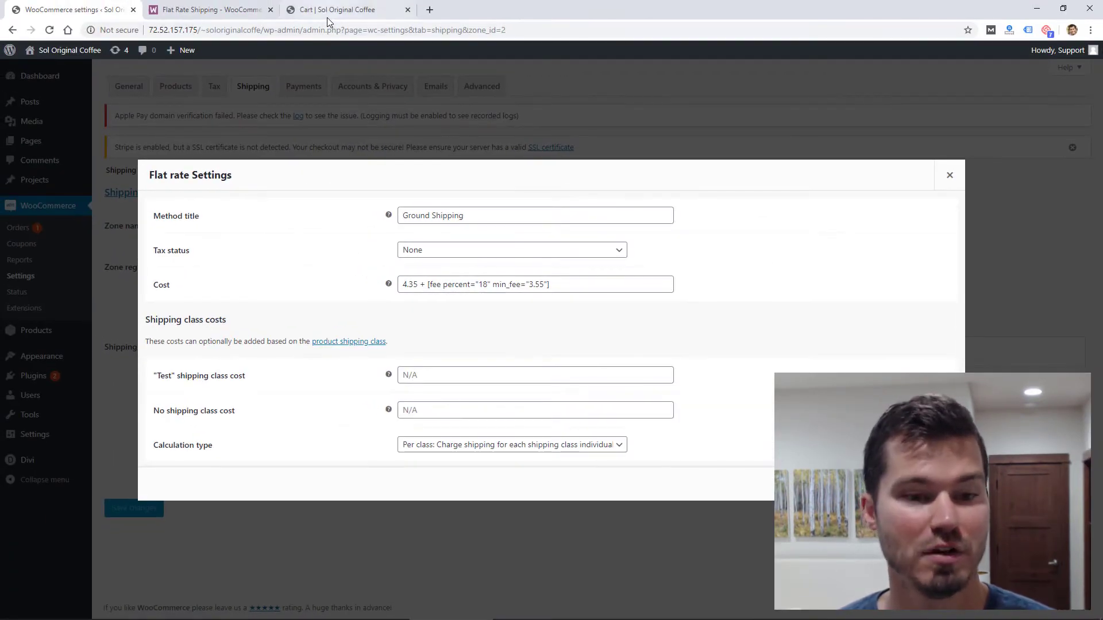
- Examine the Ground Shipping charge in the store's cart, and close the Middle US flat rate settings back in the WooCommerce settings
{"action": "left_click", "coordinate": [333, 10]}
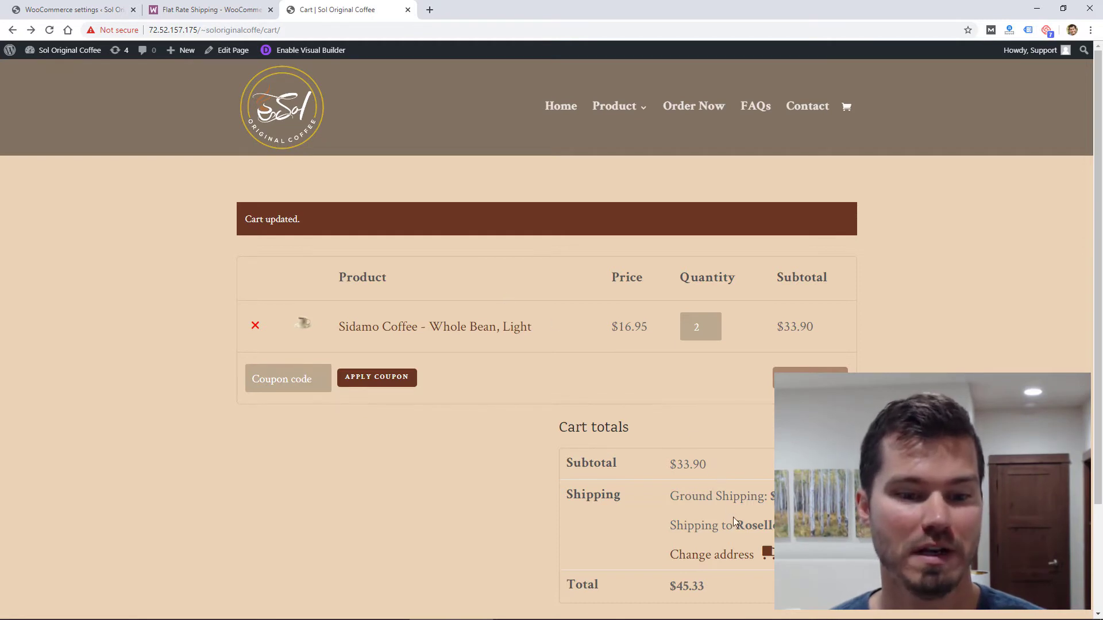
{"action": "scroll", "coordinate": [737, 520], "scroll_direction": "down", "scroll_amount": 1}
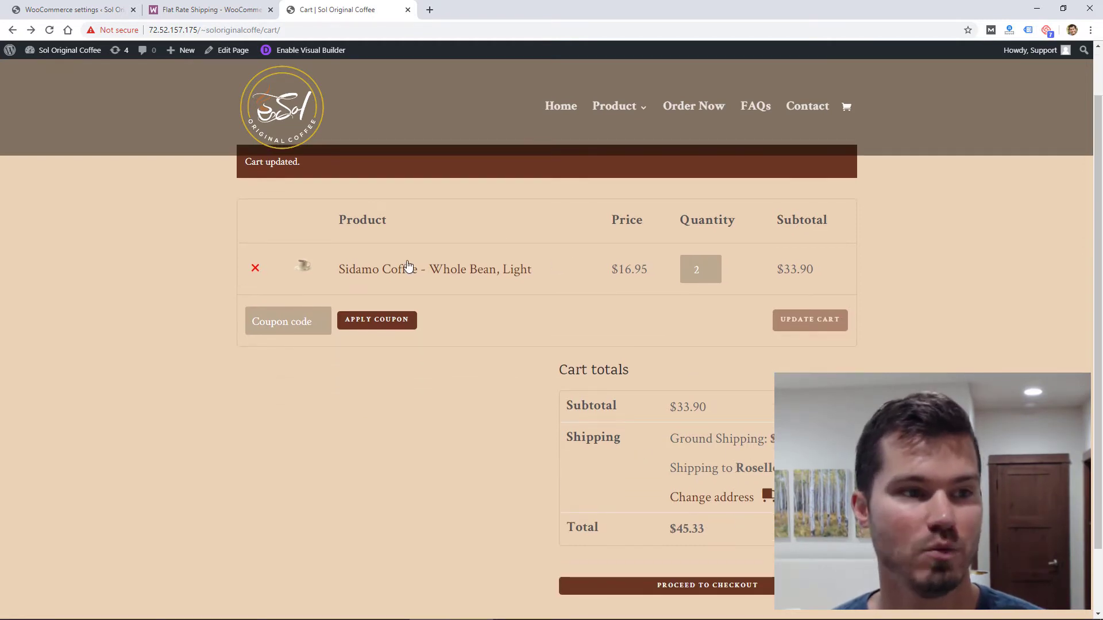
{"action": "left_click", "coordinate": [196, 10]}
{"action": "scroll", "coordinate": [224, 322], "scroll_direction": "up", "scroll_amount": 1}
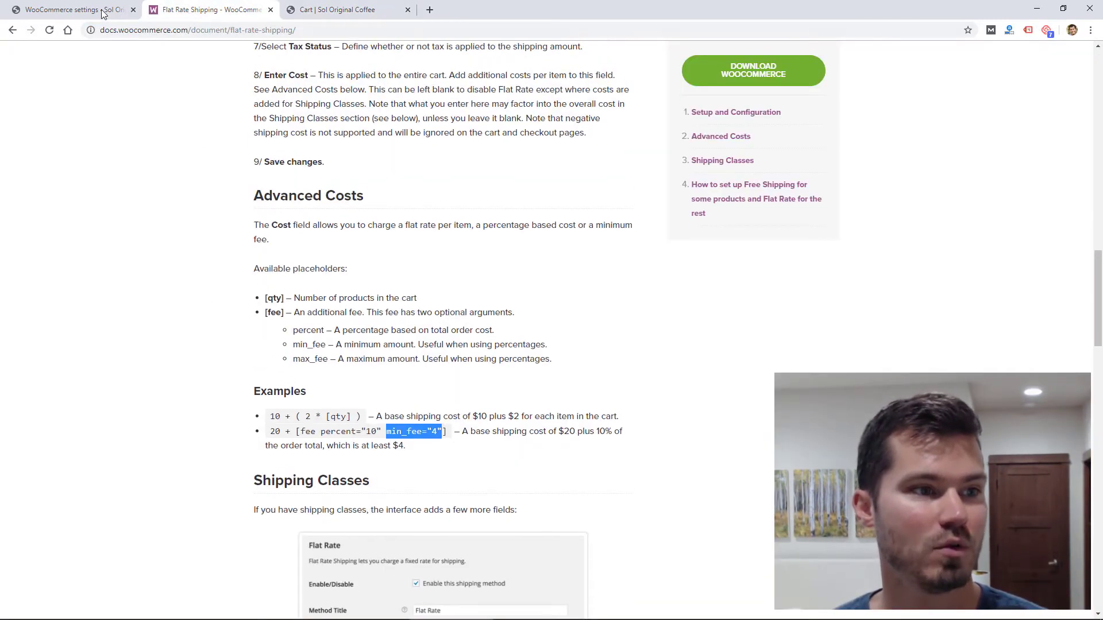
{"action": "left_click", "coordinate": [75, 10]}
{"action": "left_click", "coordinate": [949, 177]}
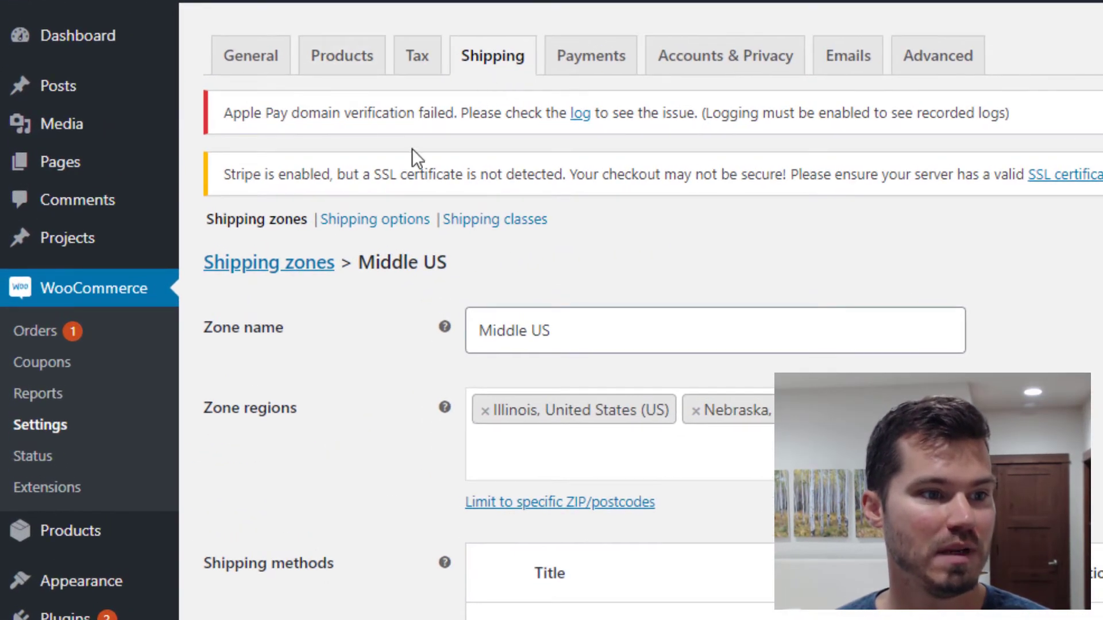
- View WooCommerce's shipping options, and set the Sidamo Coffee quantity in the store's cart to 1 and update the cart
{"action": "left_click", "coordinate": [376, 220]}
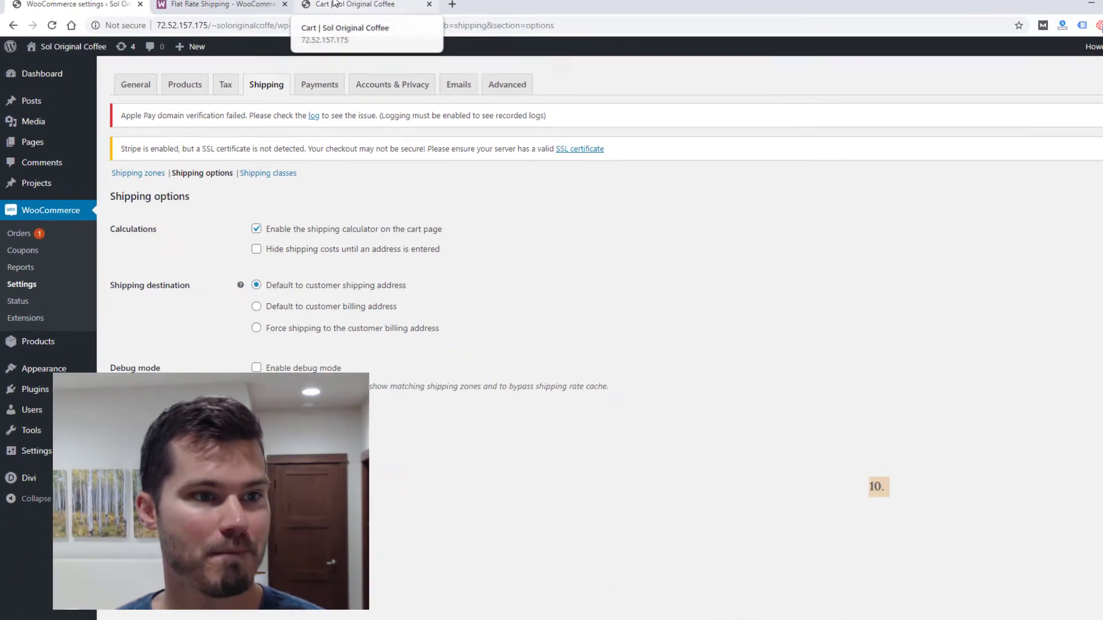
{"action": "left_click", "coordinate": [342, 10]}
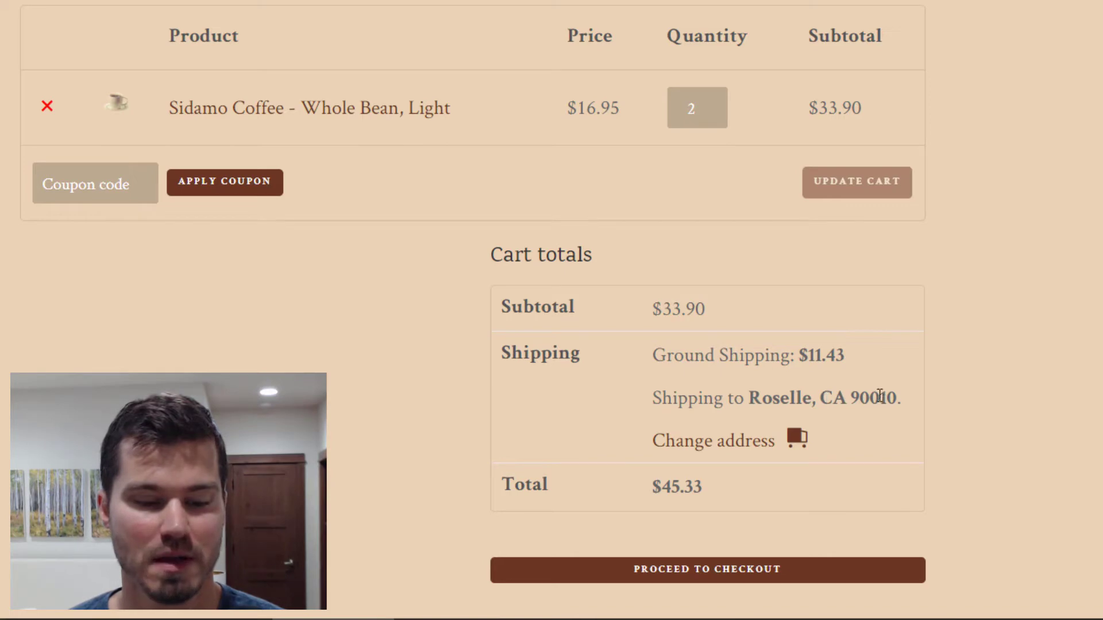
{"action": "left_click", "coordinate": [719, 113]}
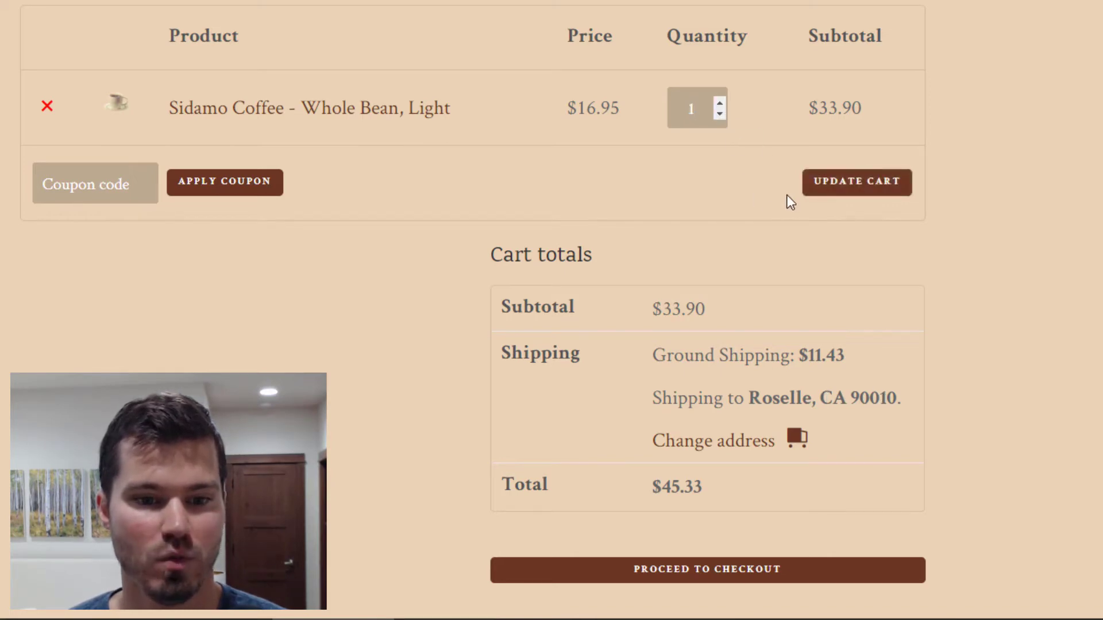
{"action": "left_click", "coordinate": [833, 189]}
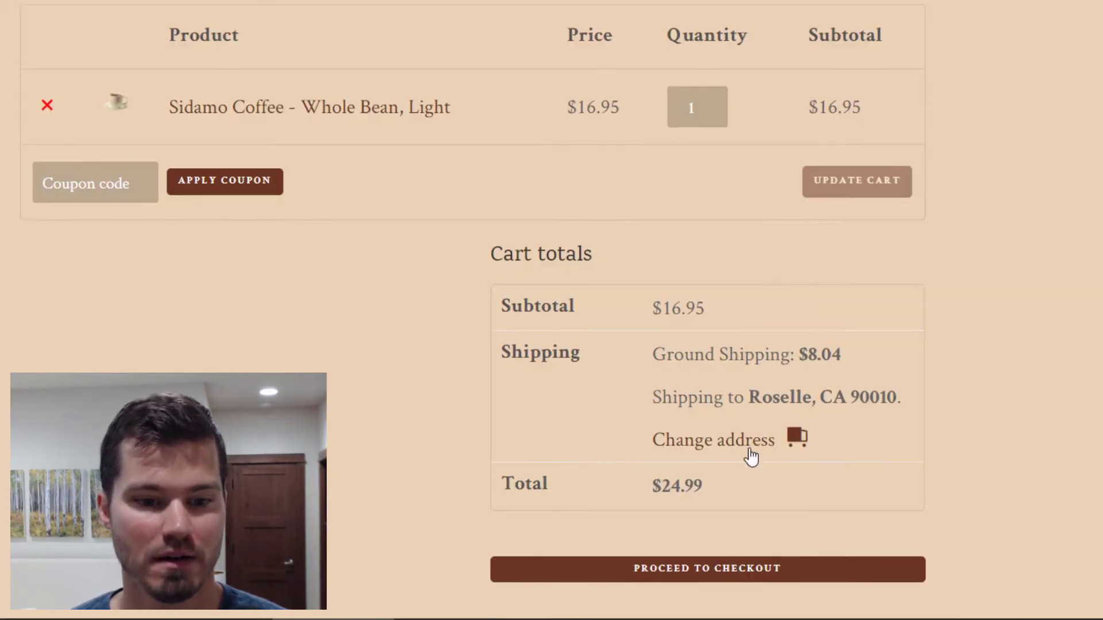
{"action": "scroll", "coordinate": [847, 325], "scroll_direction": "down", "scroll_amount": 1}
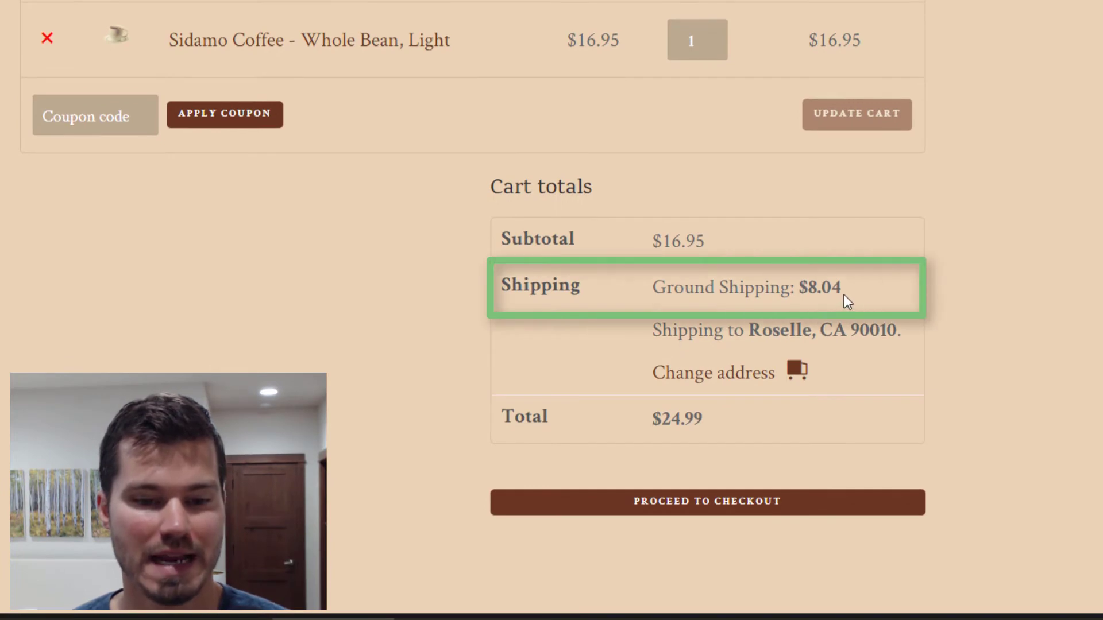
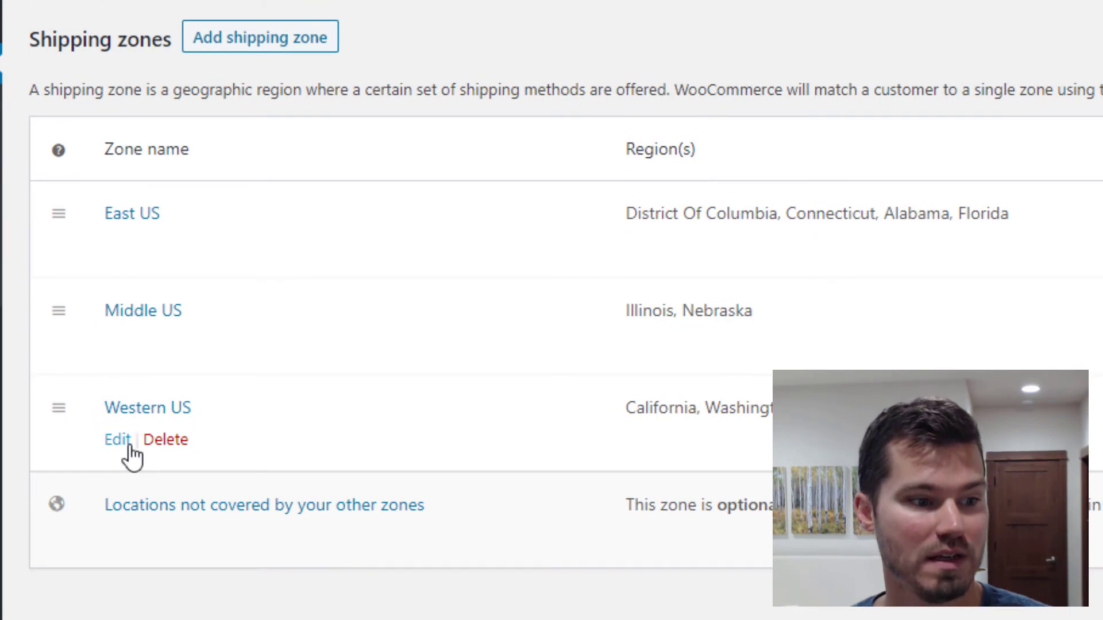
- Change the Western US zone's Ground Shipping cost to 4.95 + [fee percent="20" min_fee="3.25"] and save the flat rate settings
{"action": "left_click", "coordinate": [122, 443]}
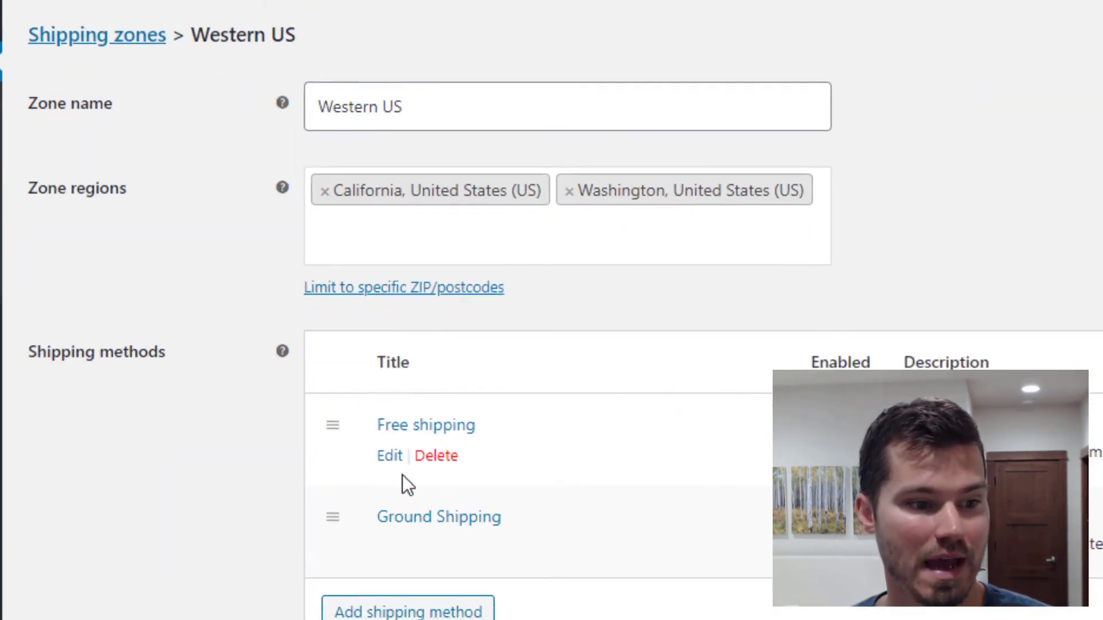
{"action": "left_click", "coordinate": [399, 566]}
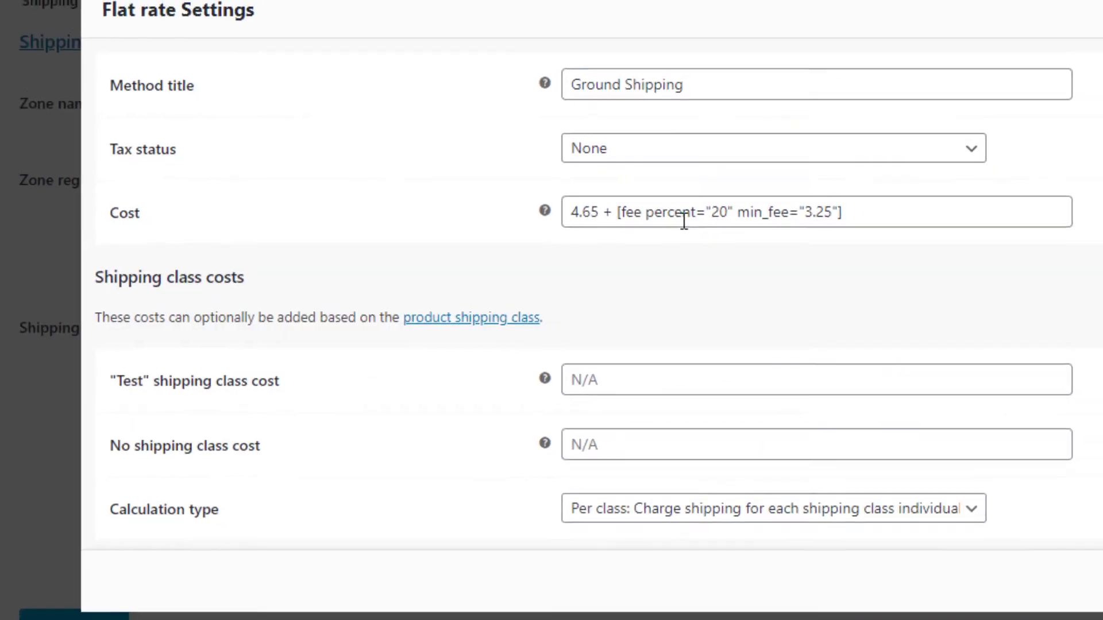
{"action": "left_click_drag", "start_coordinate": [625, 209], "coordinate": [620, 208]}
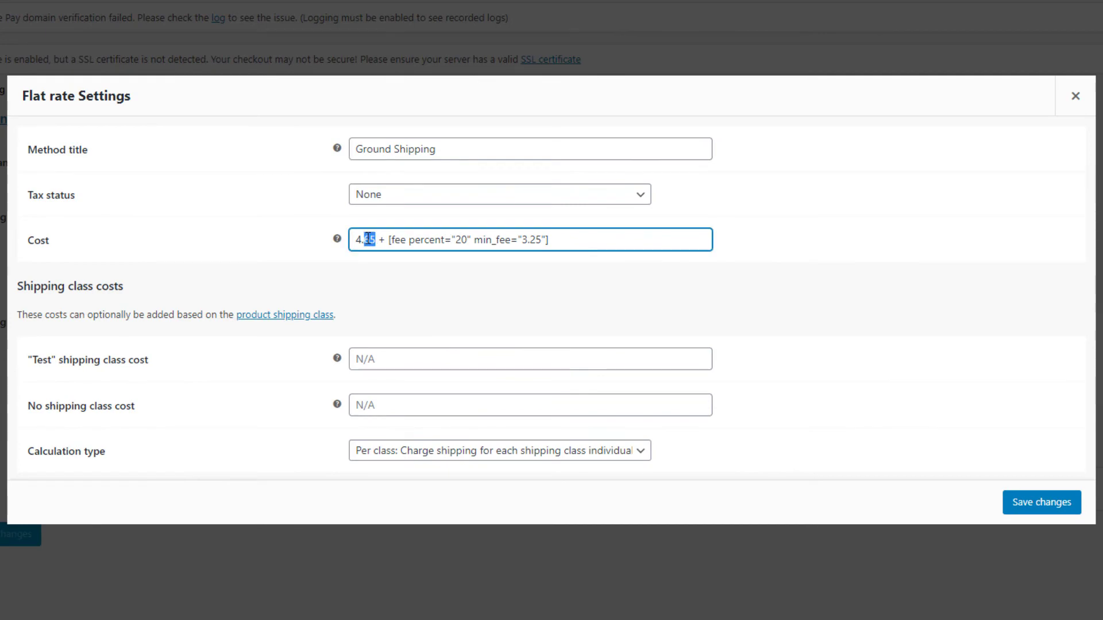
{"action": "type", "text": "95"}
{"action": "left_click", "coordinate": [1032, 503]}
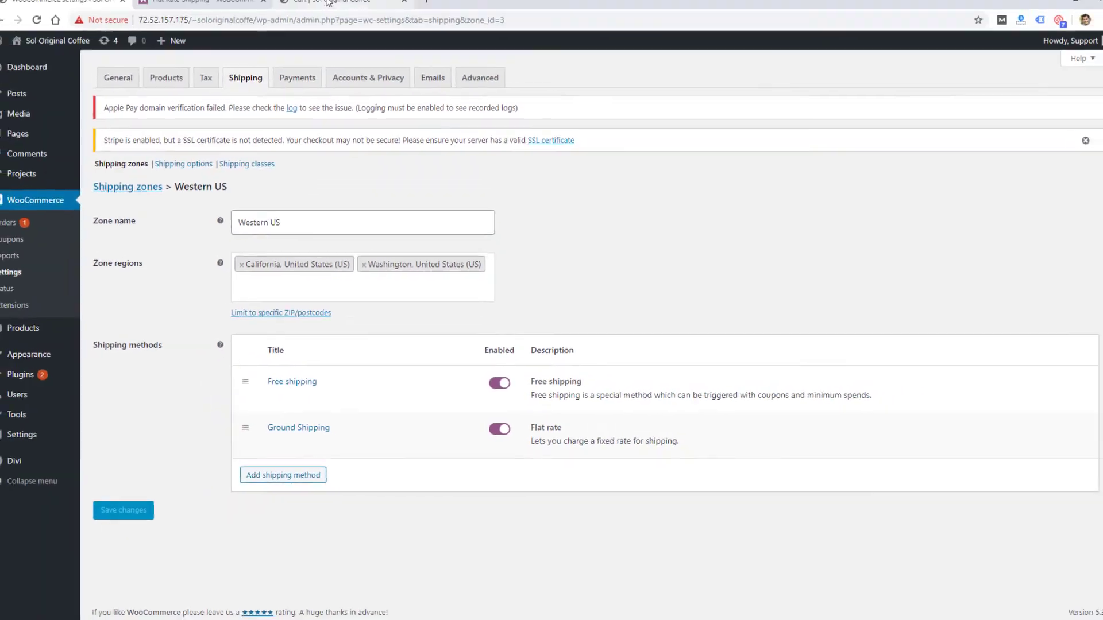
- Reload the store's cart to check the Ground Shipping charge, and update the Sidamo Coffee quantity to 2
{"action": "left_click", "coordinate": [329, 3]}
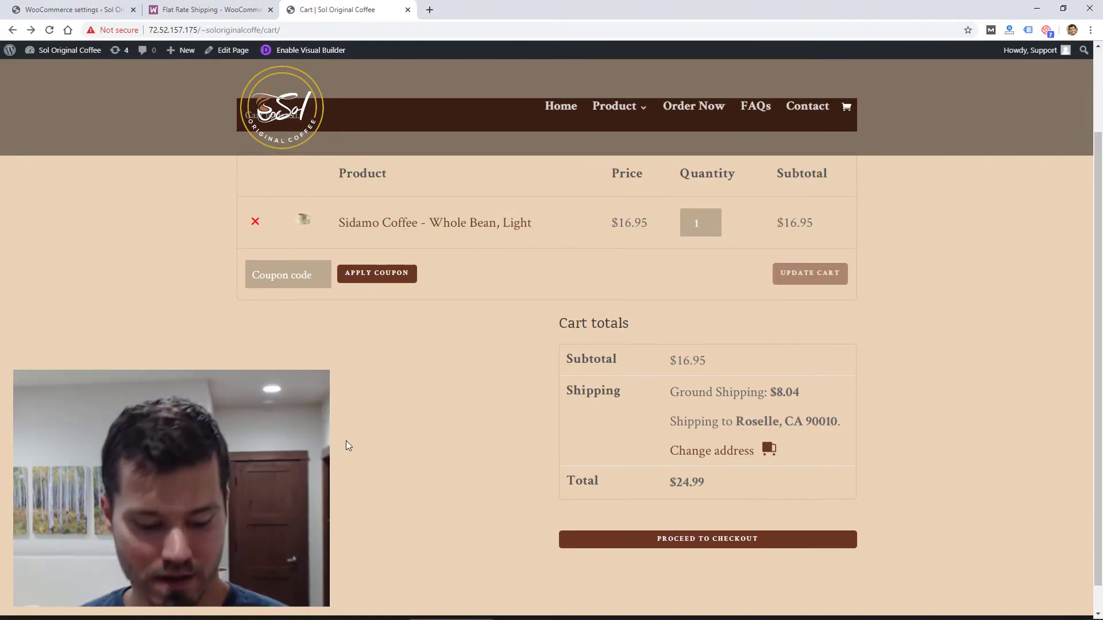
{"action": "key", "text": "F5"}
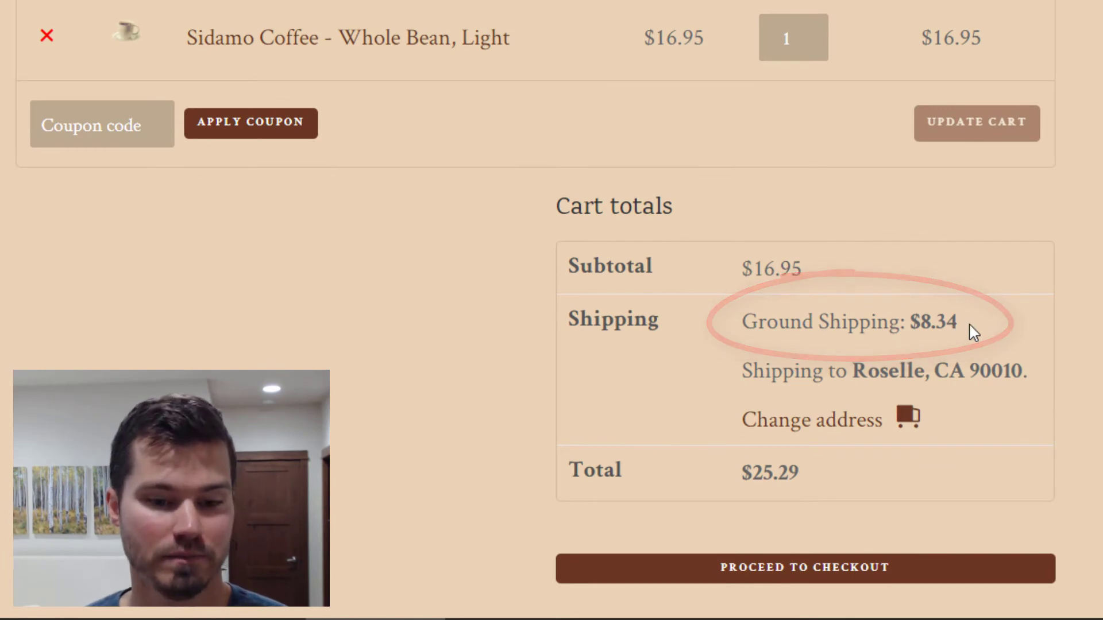
{"action": "left_click", "coordinate": [819, 32]}
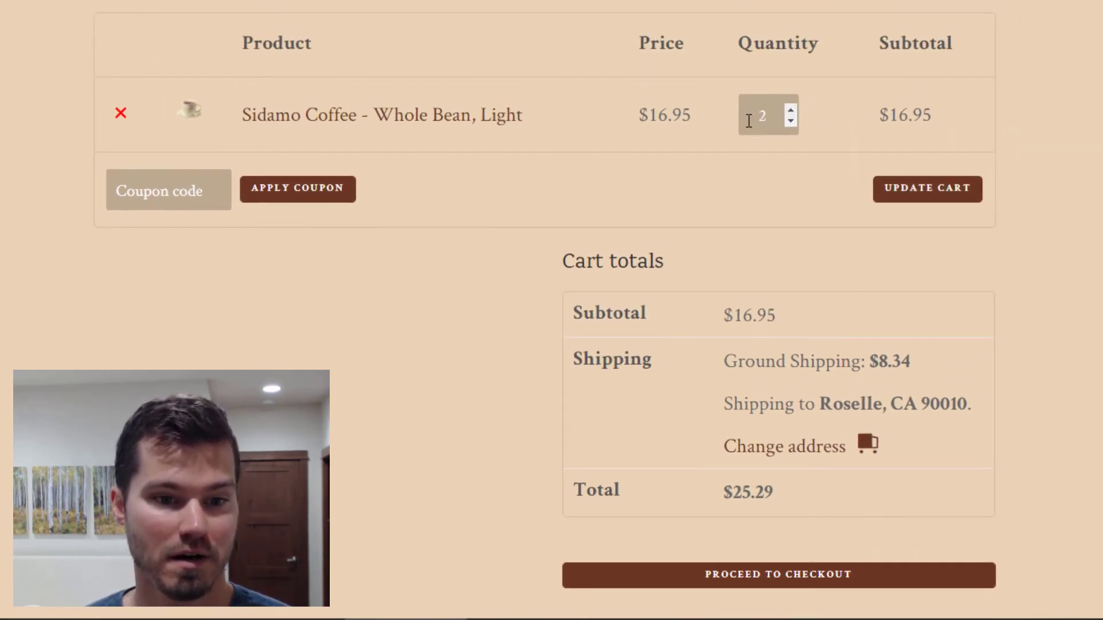
{"action": "left_click", "coordinate": [901, 196]}
{"action": "scroll", "coordinate": [857, 384], "scroll_direction": "down", "scroll_amount": 2}
{"action": "scroll", "coordinate": [858, 384], "scroll_direction": "down", "scroll_amount": 1}
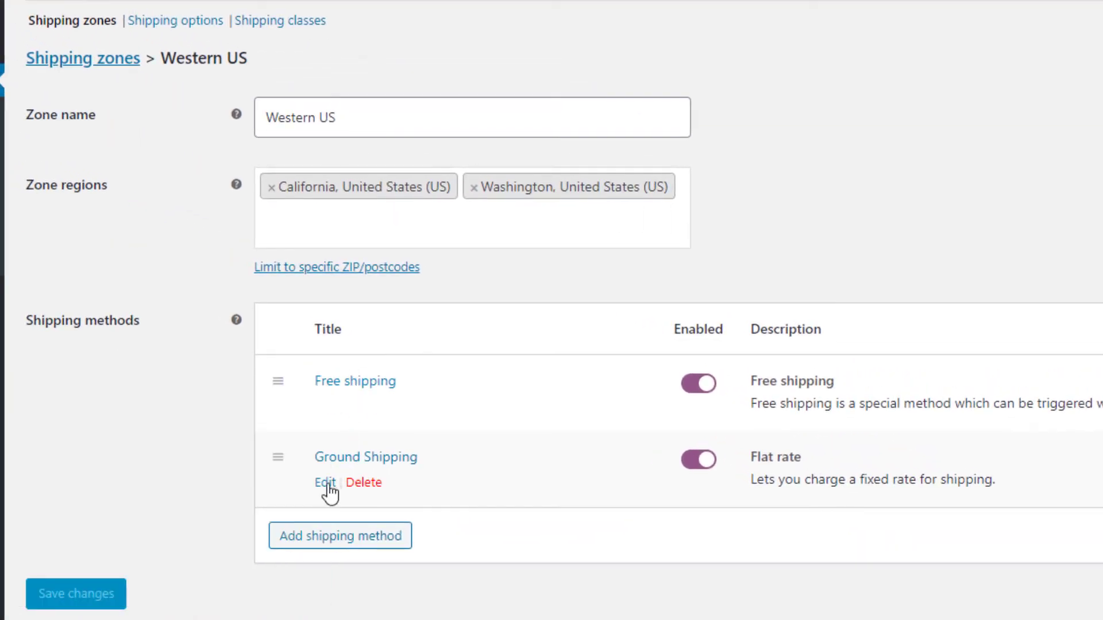
- Review the fee percent in the Western US Ground Shipping cost formula, and update the cart's Sidamo Coffee quantity to 3
{"action": "left_click", "coordinate": [326, 483]}
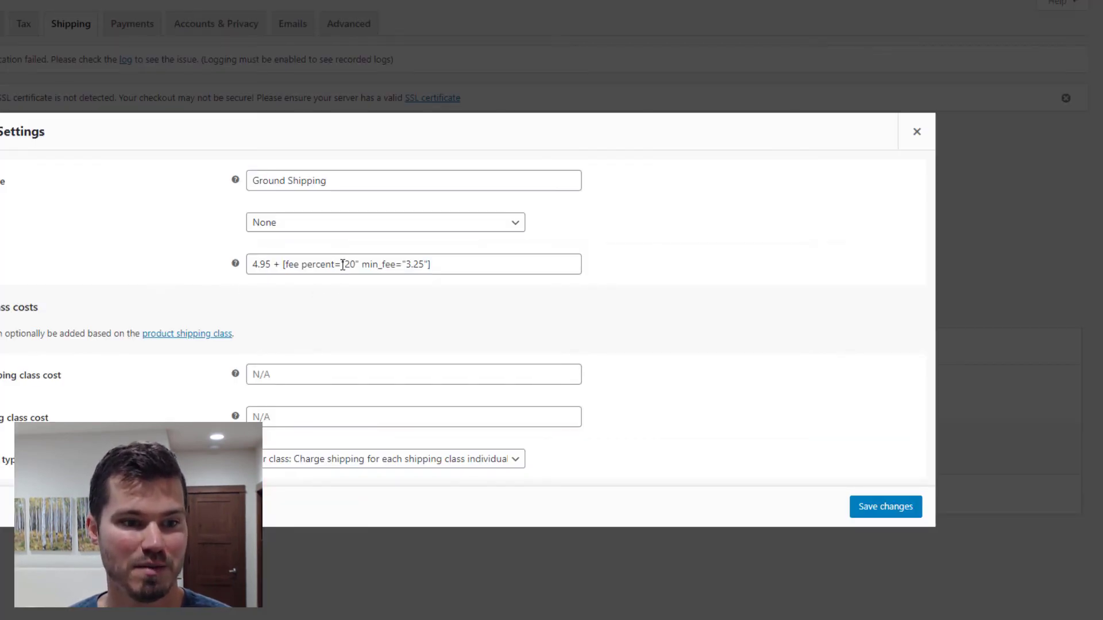
{"action": "double_click", "coordinate": [347, 265]}
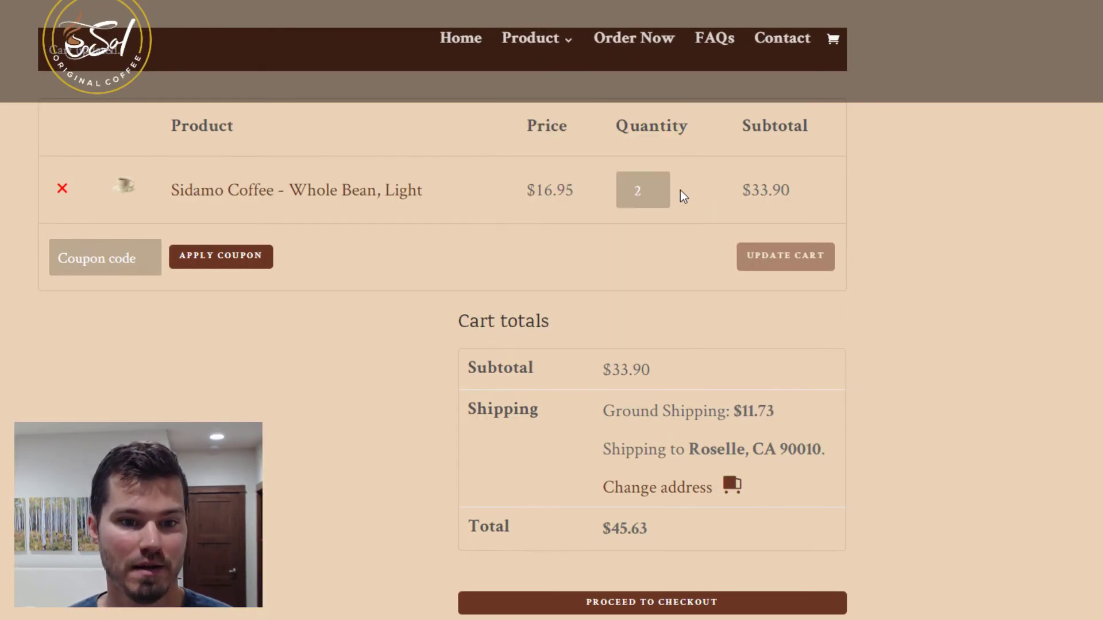
{"action": "left_click", "coordinate": [663, 182]}
{"action": "left_click", "coordinate": [761, 263]}
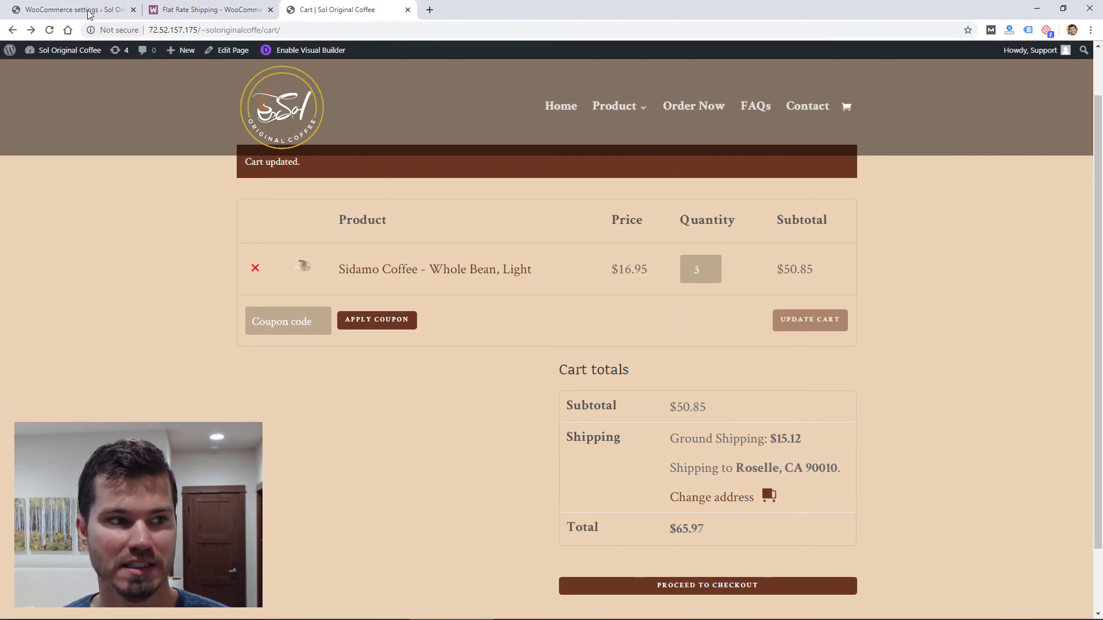
- Return to the shipping zones list in the WooCommerce settings and open the East US zone's Ground Shipping flat rate settings
{"action": "left_click", "coordinate": [89, 12]}
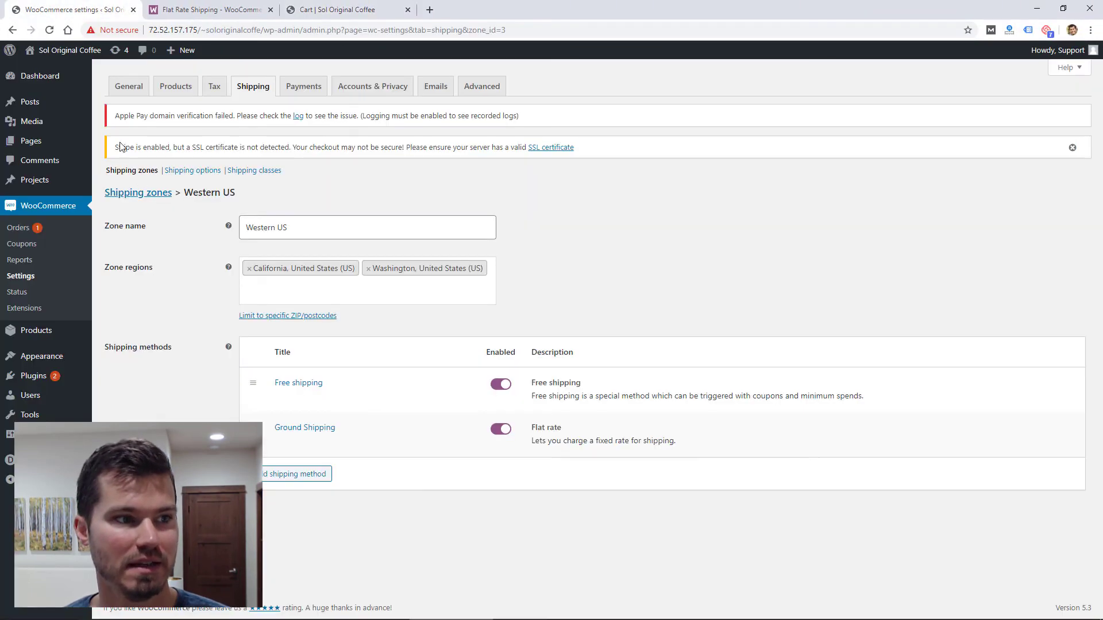
{"action": "left_click", "coordinate": [136, 198]}
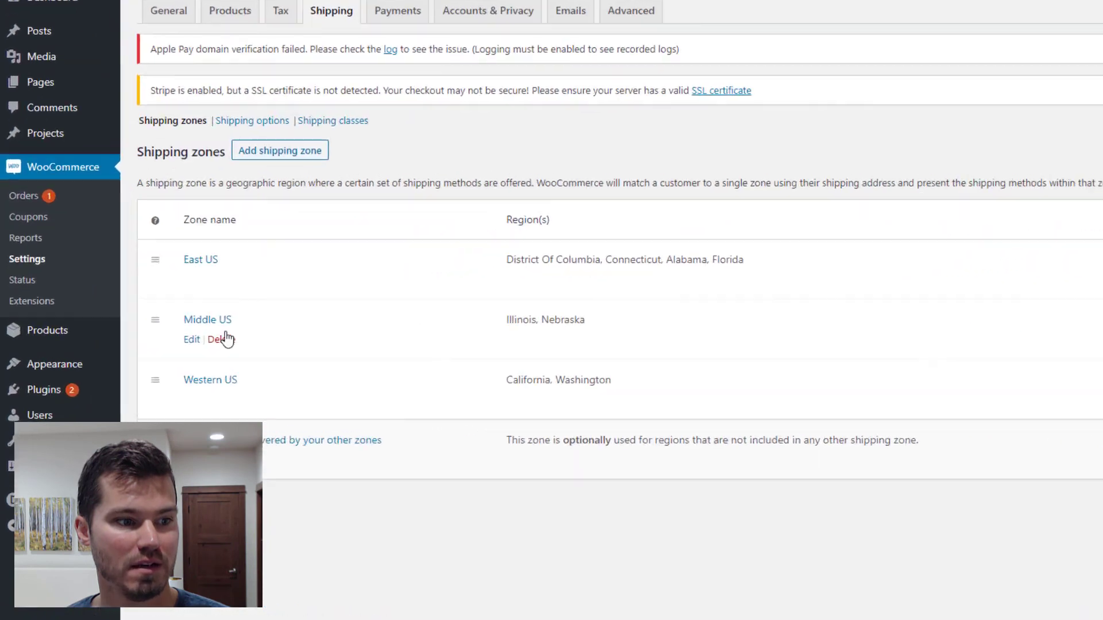
{"action": "left_click", "coordinate": [317, 247]}
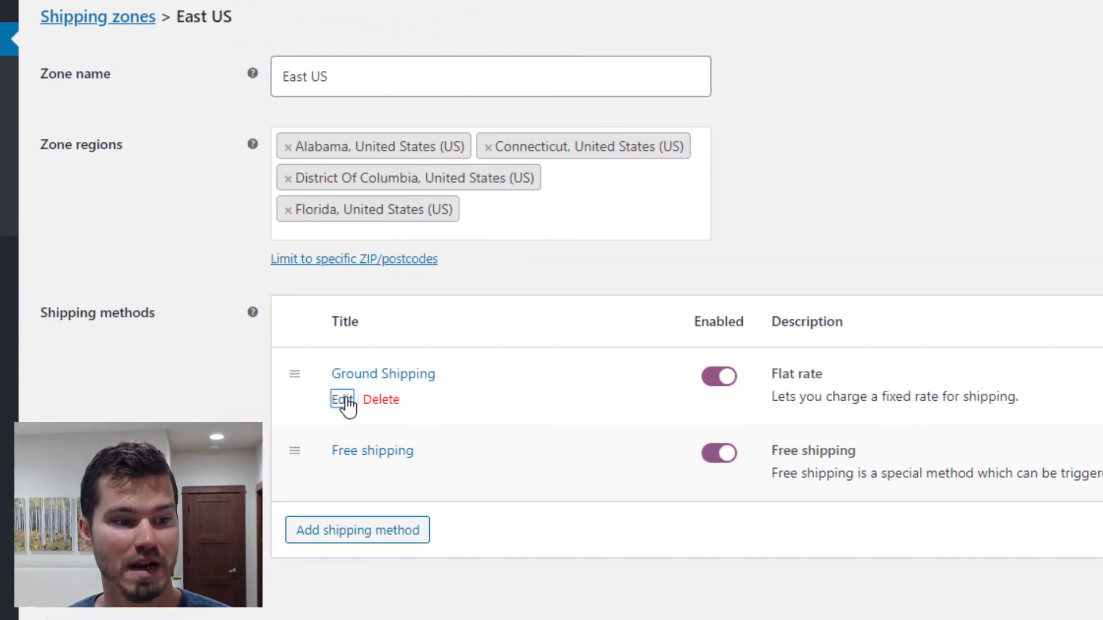
{"action": "left_click", "coordinate": [344, 403]}
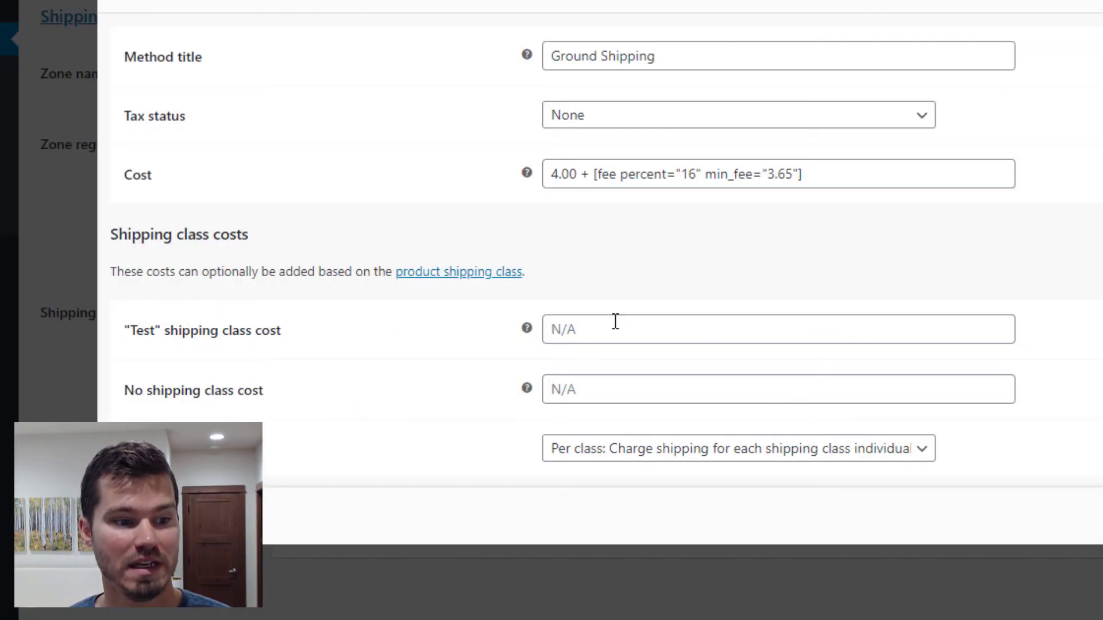